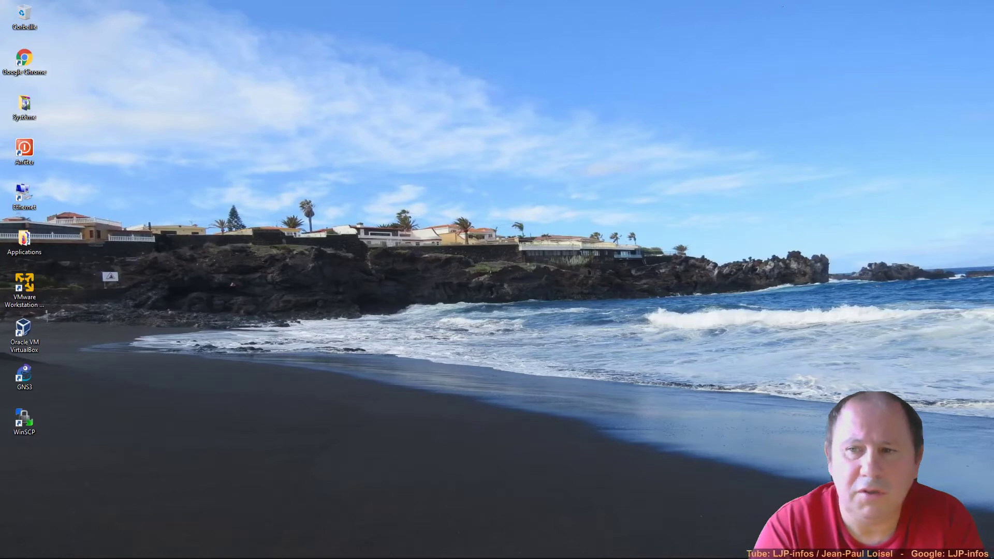
Launch GNS3 and open the tests project from the Projects library.
{"action": "double_click", "coordinate": [25, 376]}
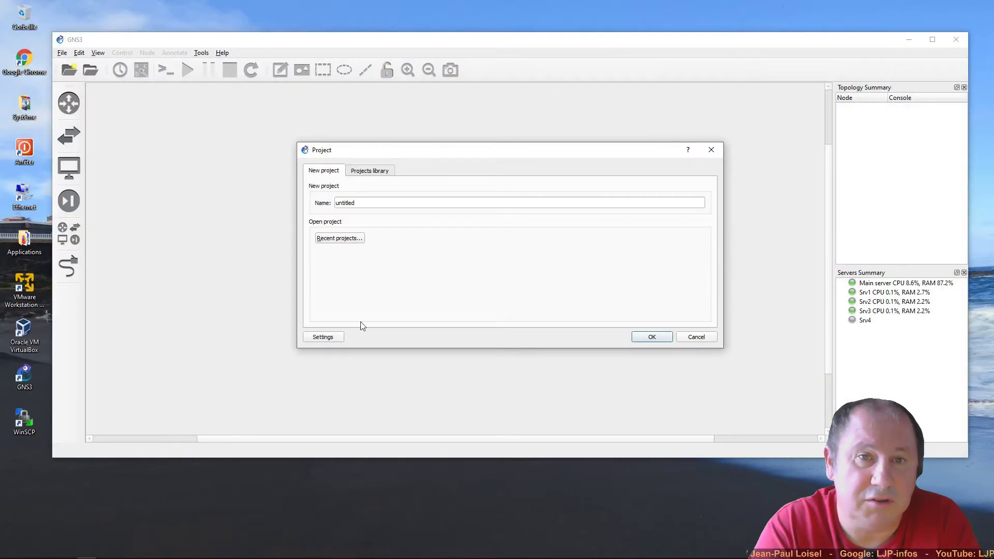
{"action": "left_click", "coordinate": [369, 170]}
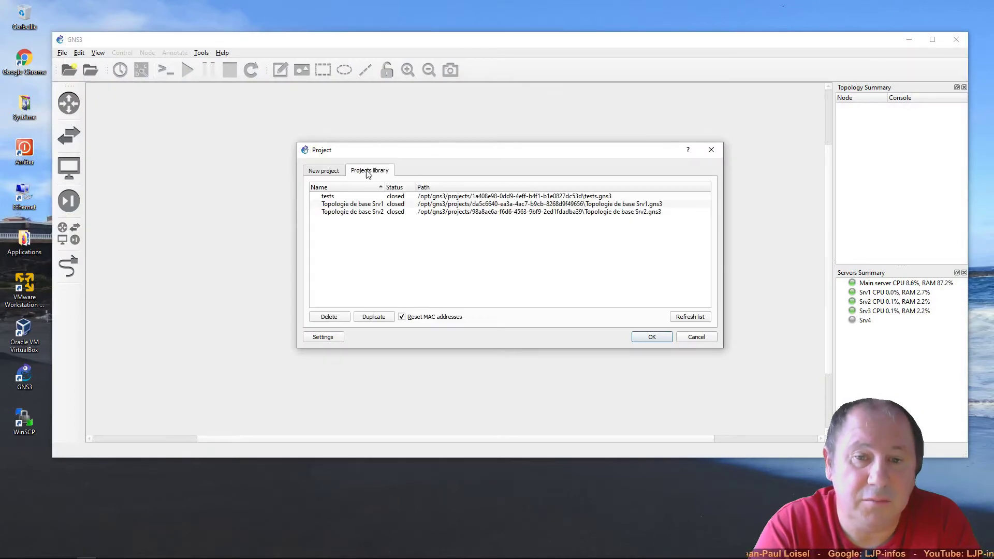
{"action": "left_click", "coordinate": [363, 197]}
{"action": "left_click", "coordinate": [651, 337]}
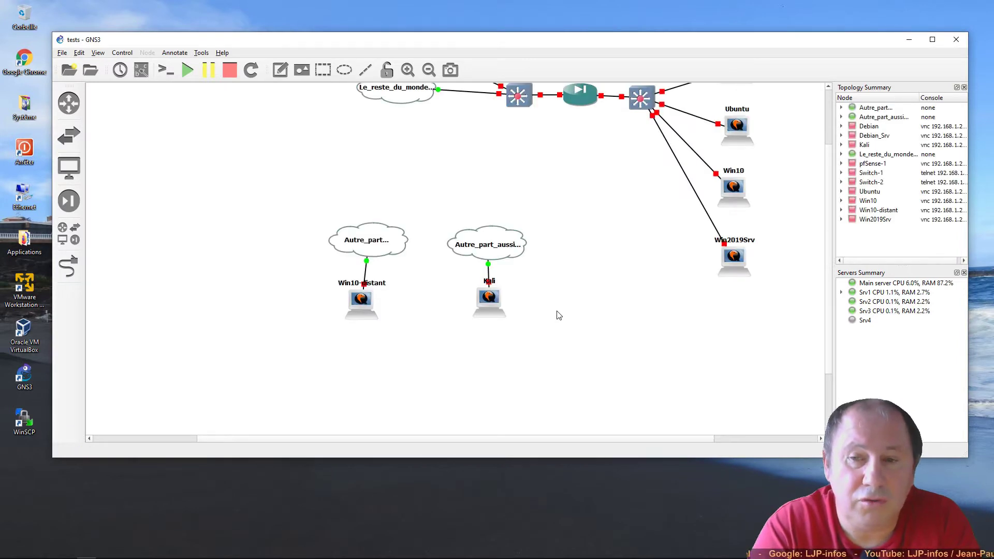
Start the Win10-distant virtual machine from its node's context menu.
{"action": "left_click_drag", "start_coordinate": [827, 319], "coordinate": [826, 246]}
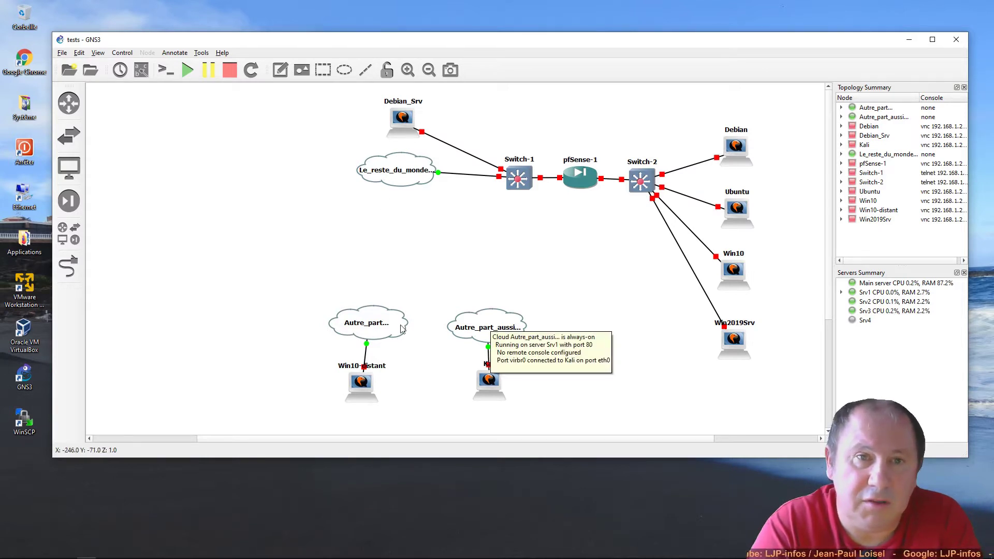
{"action": "right_click", "coordinate": [377, 324]}
{"action": "left_click", "coordinate": [358, 396]}
{"action": "right_click", "coordinate": [360, 392]}
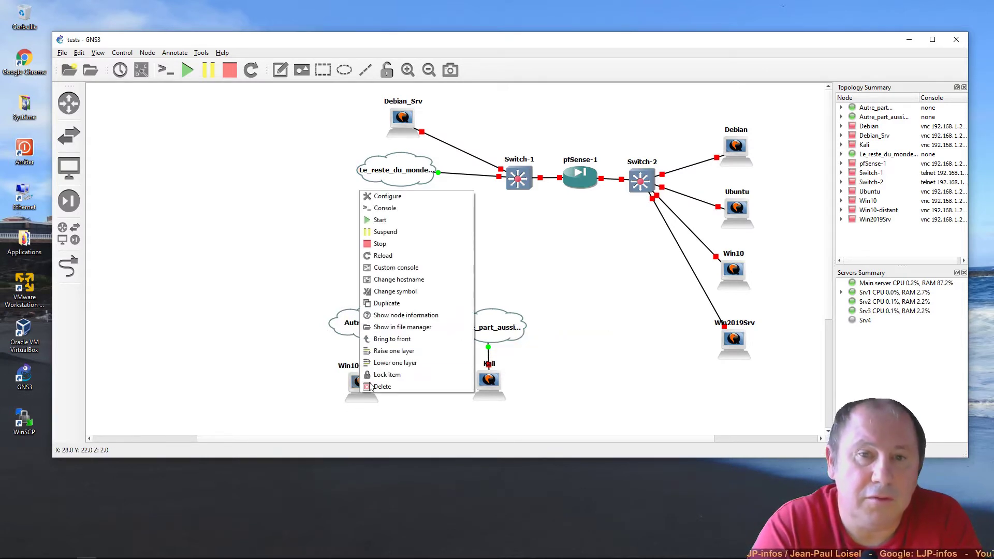
{"action": "left_click", "coordinate": [384, 222]}
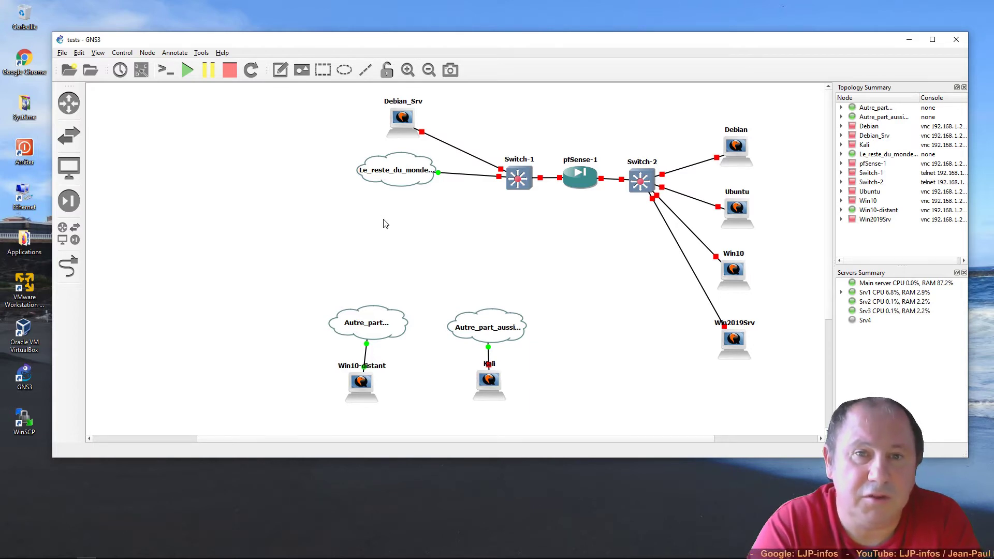
Open the Win10-distant TightVNC console and view its Connection Options without changing them.
{"action": "double_click", "coordinate": [362, 382]}
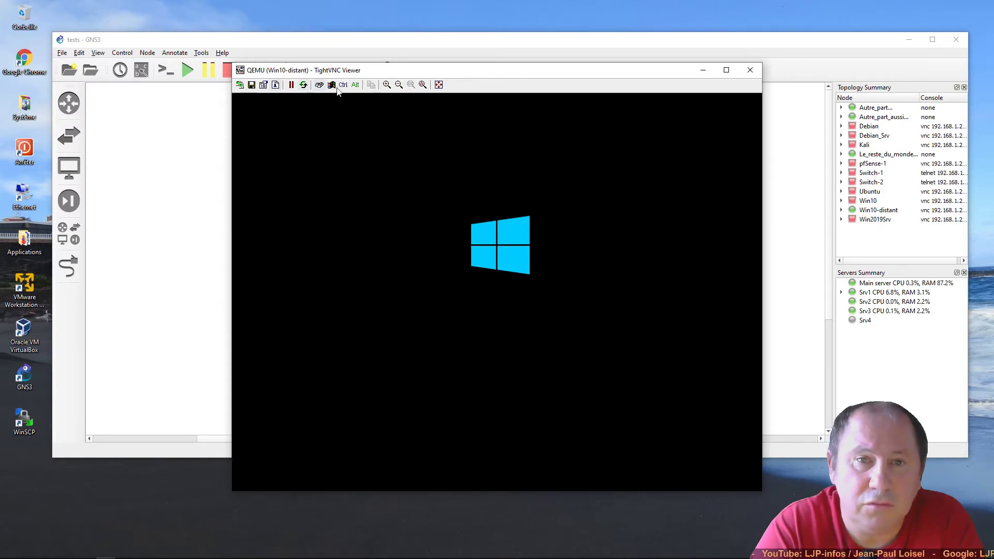
{"action": "left_click", "coordinate": [263, 85]}
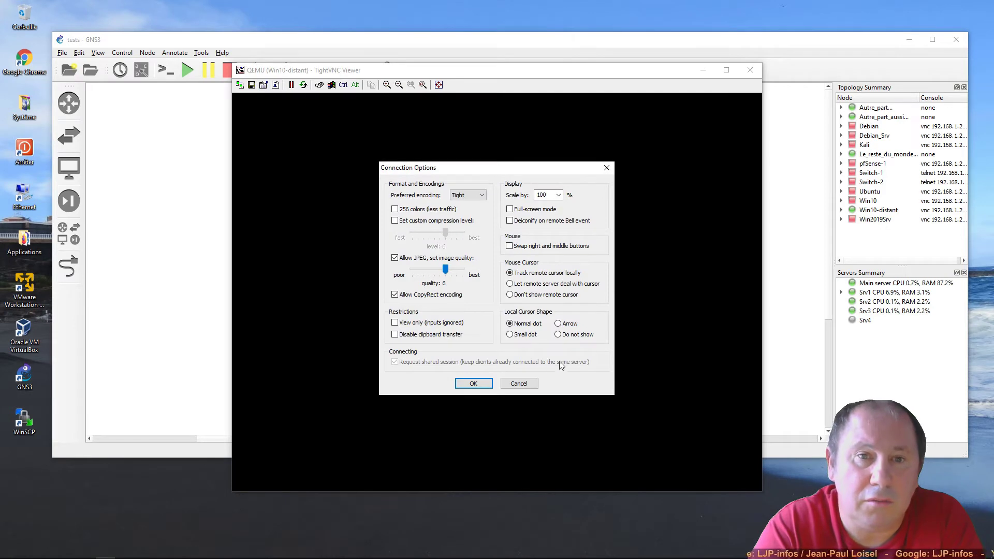
{"action": "left_click", "coordinate": [519, 384]}
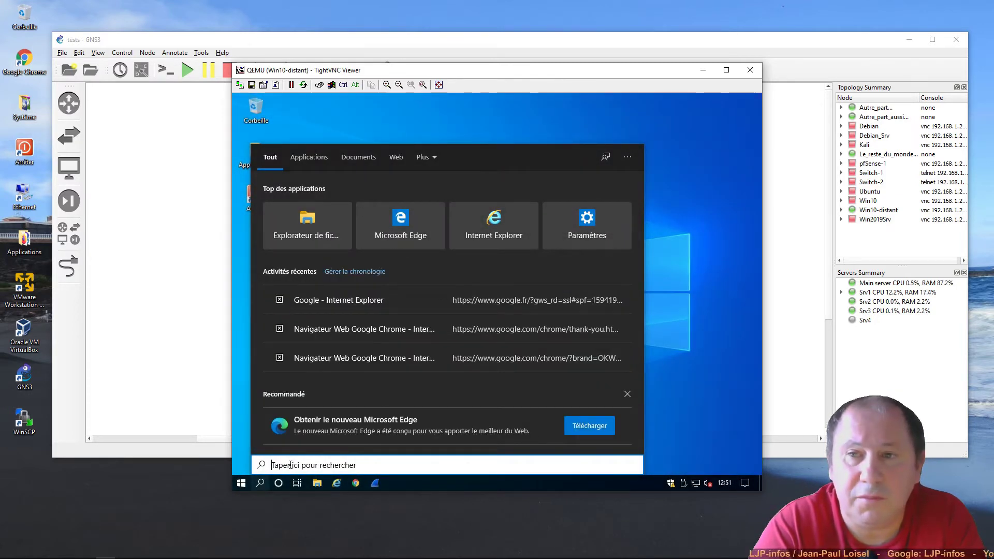
Clear and close the guest's search panel, then shut Win10-distant down with the Arrêter icon.
{"action": "type", "text": "Explorateur de fichiers"}
{"action": "key", "text": "ctrl+a"}
{"action": "key", "text": "BackSpace"}
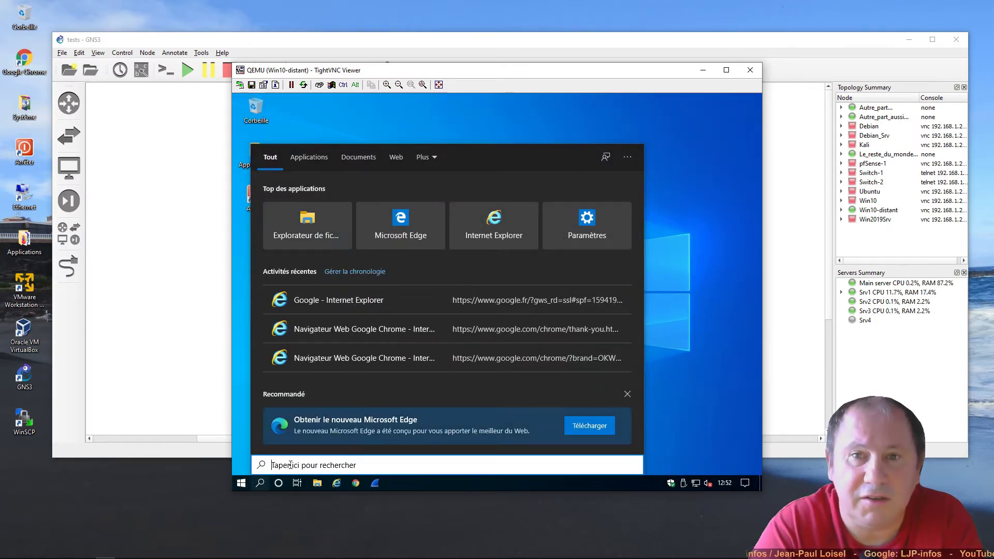
{"action": "left_click", "coordinate": [688, 190]}
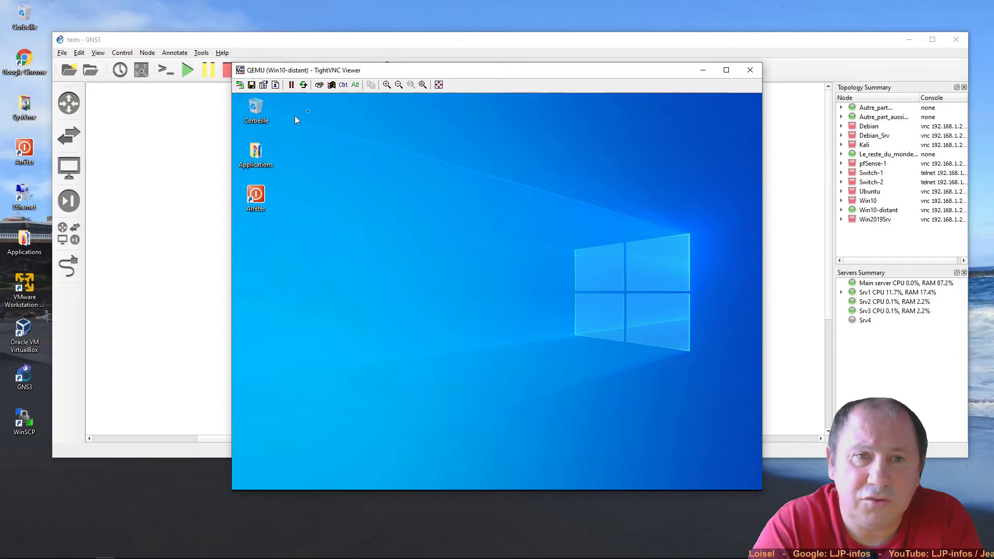
{"action": "double_click", "coordinate": [248, 207]}
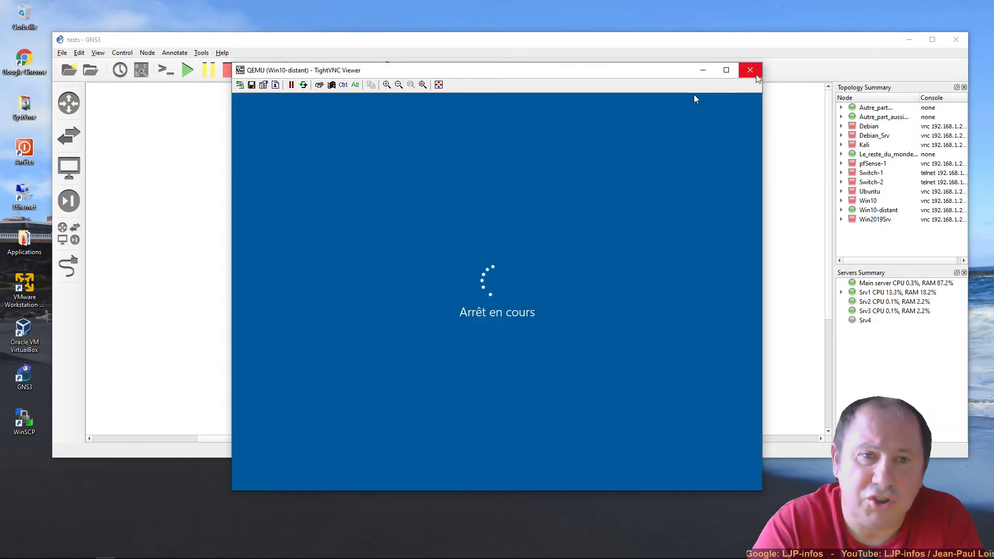
Open GNS3 Preferences at the VNC console settings and start editing the command.
{"action": "left_click", "coordinate": [79, 53]}
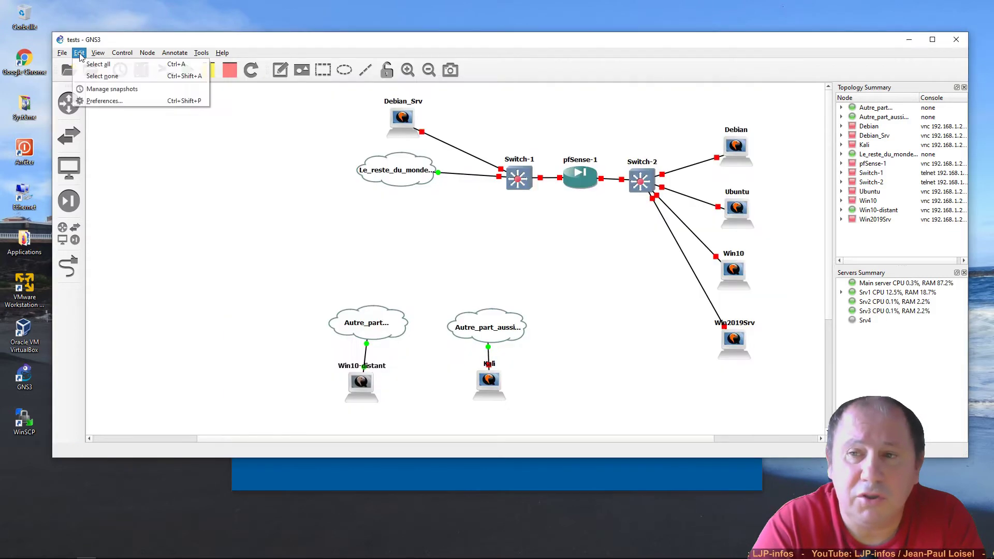
{"action": "left_click", "coordinate": [96, 102]}
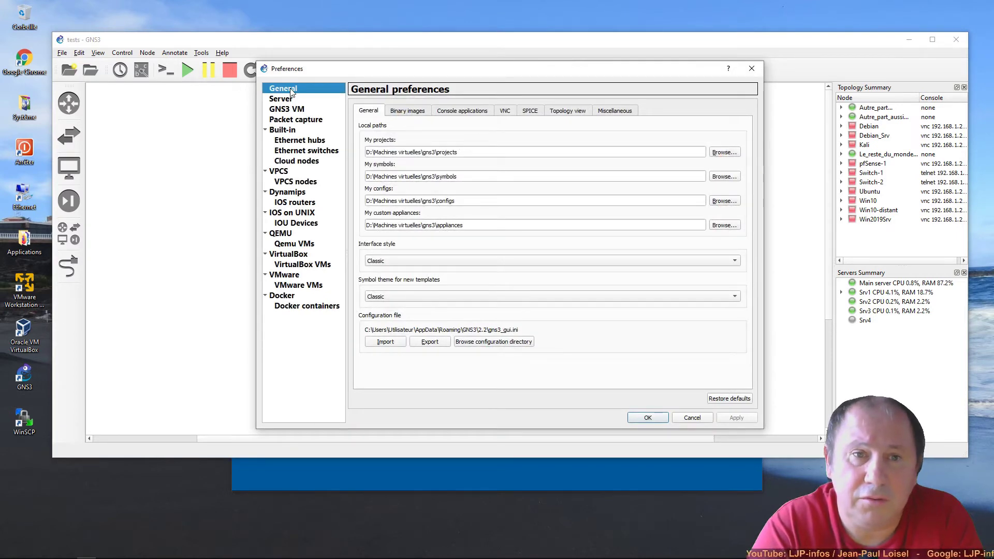
{"action": "left_click", "coordinate": [506, 113]}
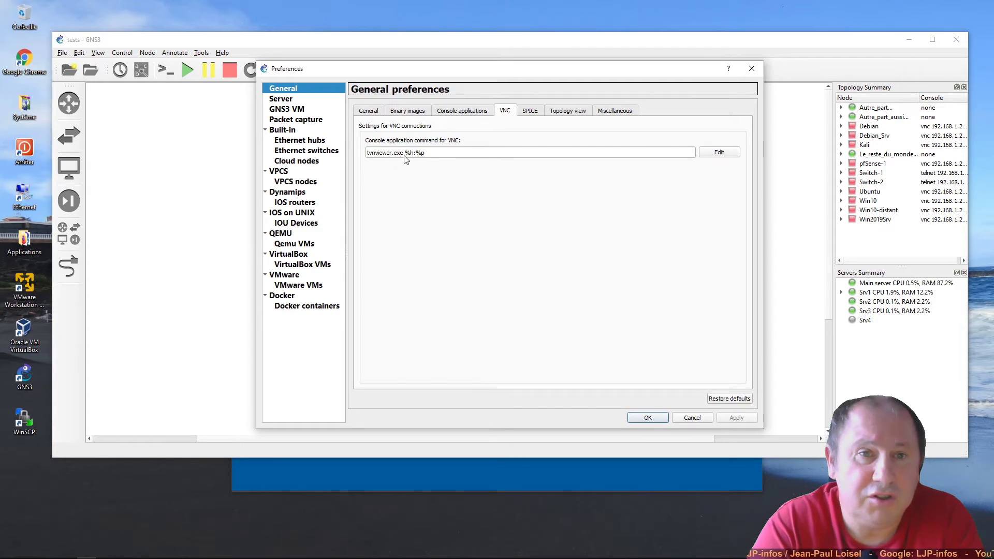
{"action": "mouse_move", "coordinate": [510, 160]}
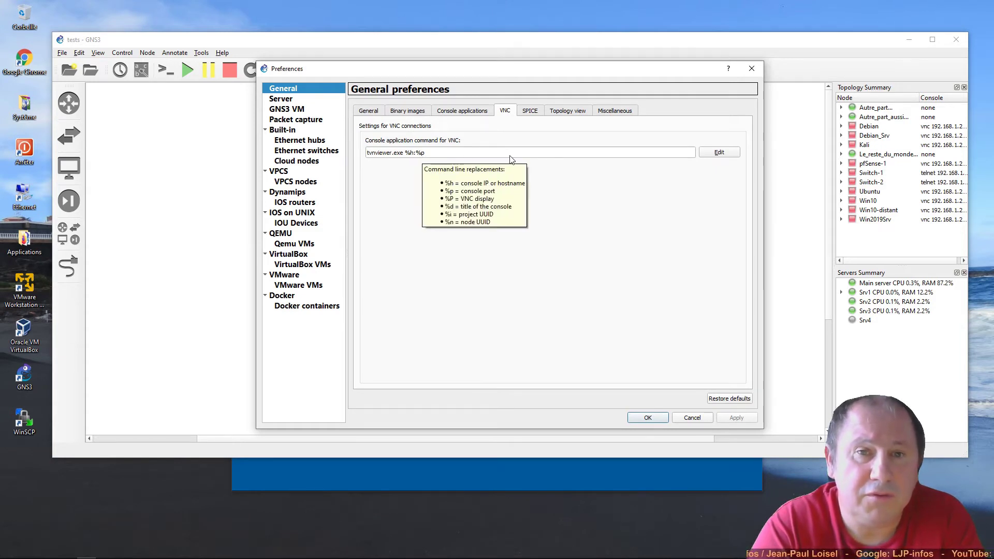
{"action": "left_click", "coordinate": [719, 155]}
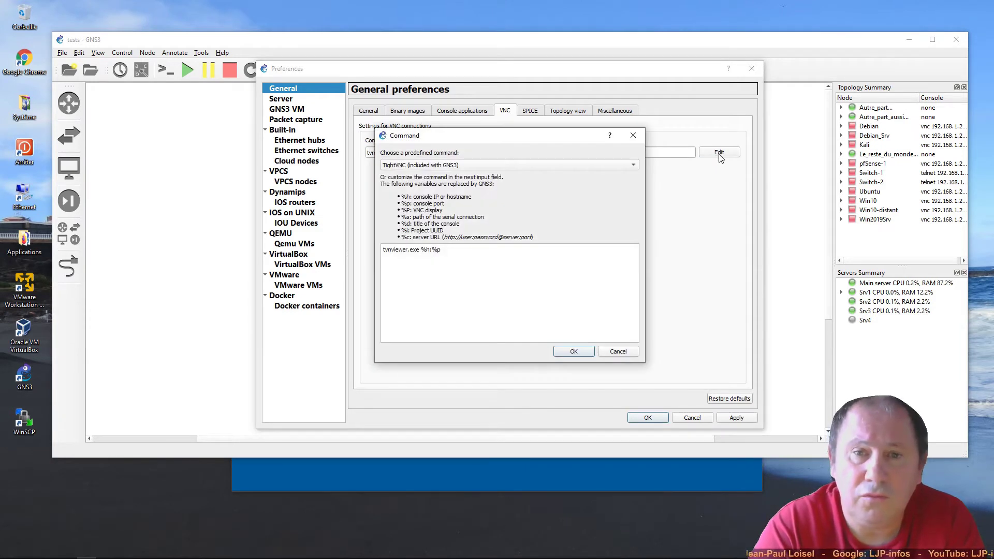
Try the UltraVNC then TightVNC presets, then cancel and discard all preference changes.
{"action": "left_click", "coordinate": [458, 164]}
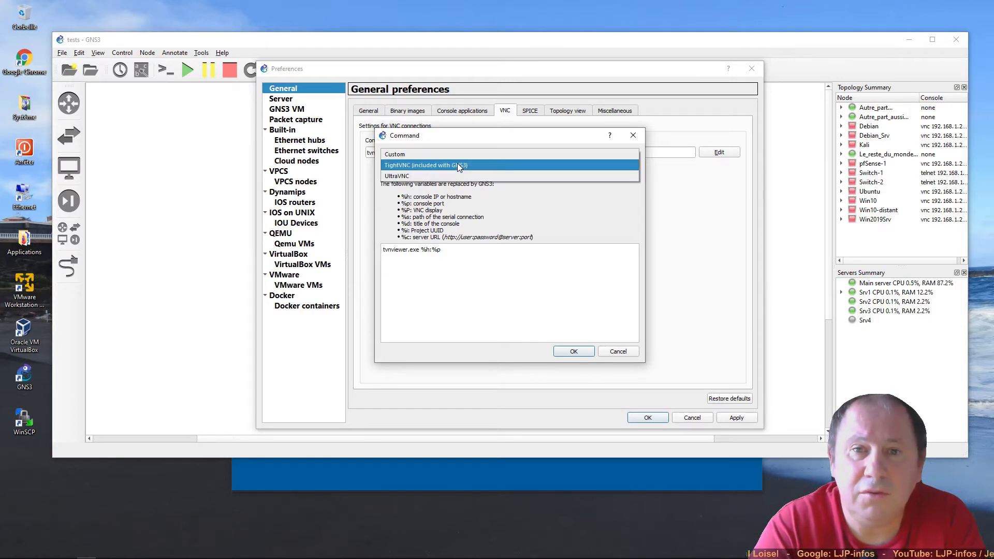
{"action": "left_click", "coordinate": [407, 176]}
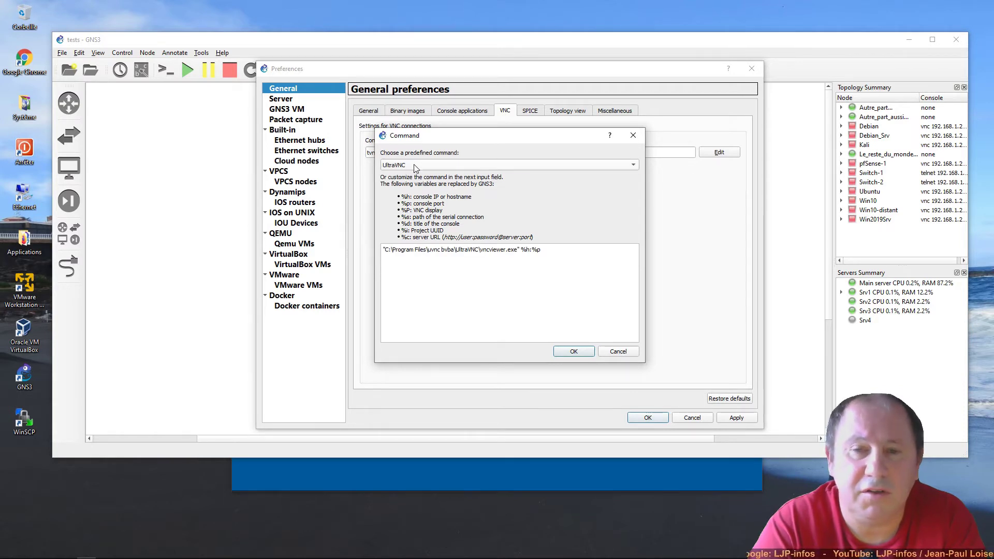
{"action": "left_click", "coordinate": [420, 165]}
{"action": "left_click", "coordinate": [420, 156]}
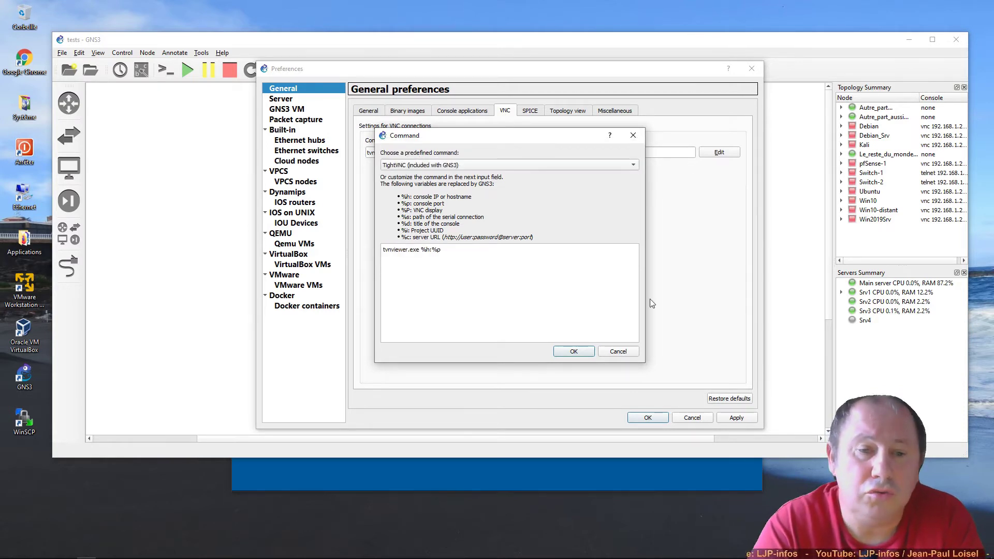
{"action": "left_click", "coordinate": [626, 352]}
{"action": "left_click", "coordinate": [699, 419]}
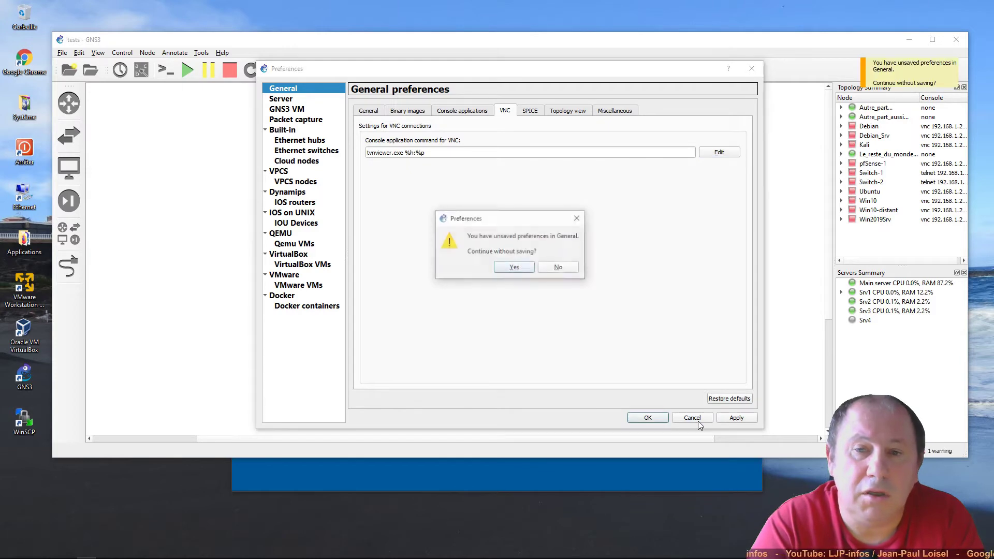
{"action": "left_click", "coordinate": [514, 268]}
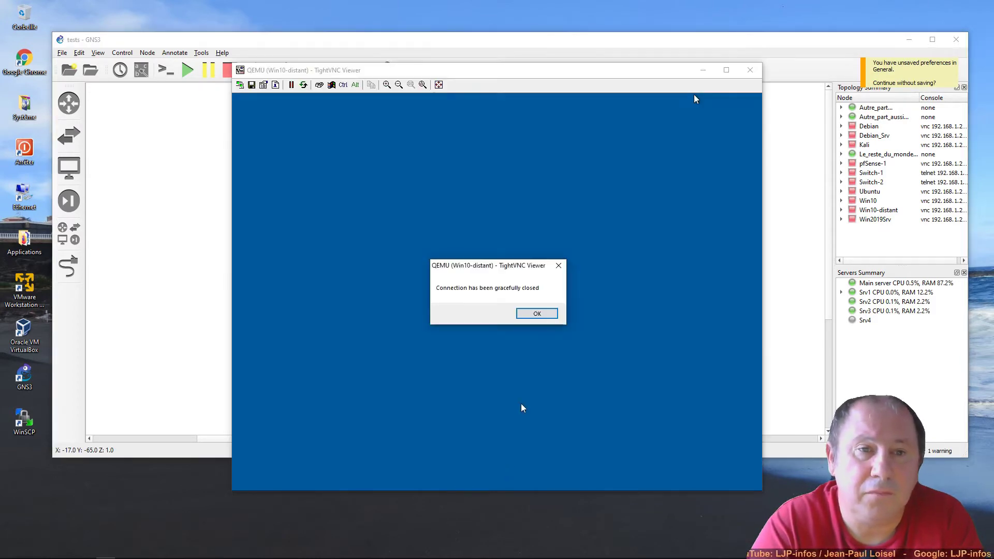
Find the ultravnc_1-2-4-0_en_431739_32 installer in the Téléchargements folder of File Explorer.
{"action": "left_click", "coordinate": [537, 312]}
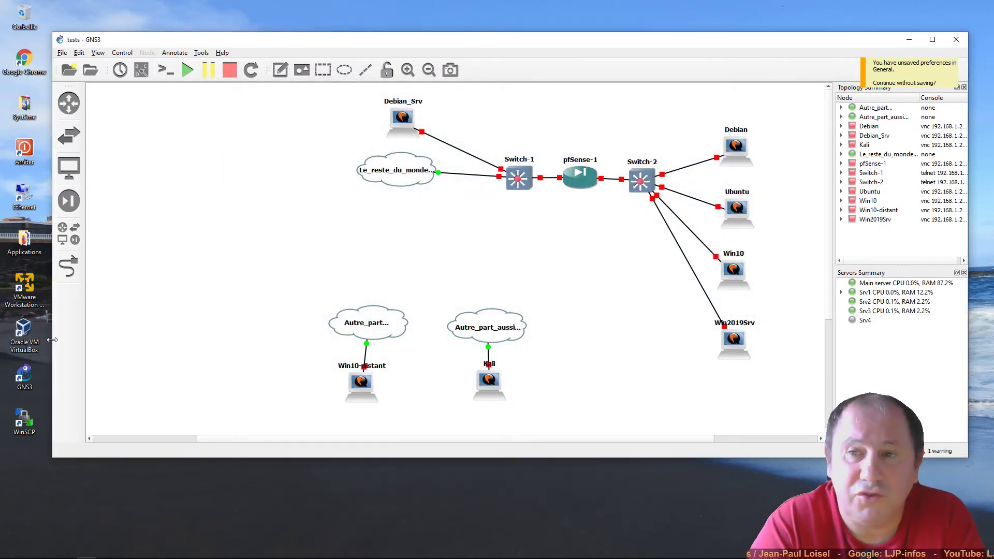
{"action": "left_click_drag", "start_coordinate": [54, 345], "coordinate": [107, 341]}
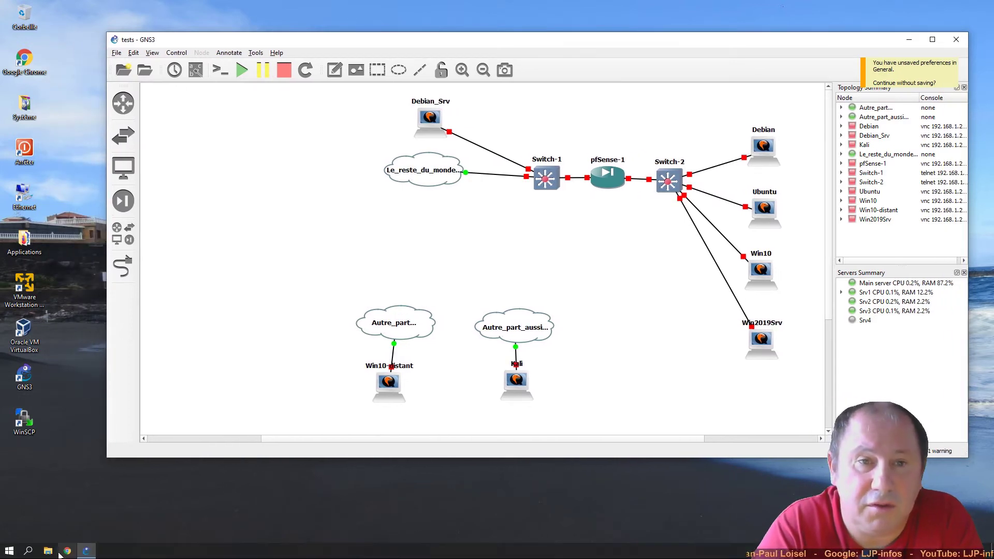
{"action": "left_click", "coordinate": [48, 551]}
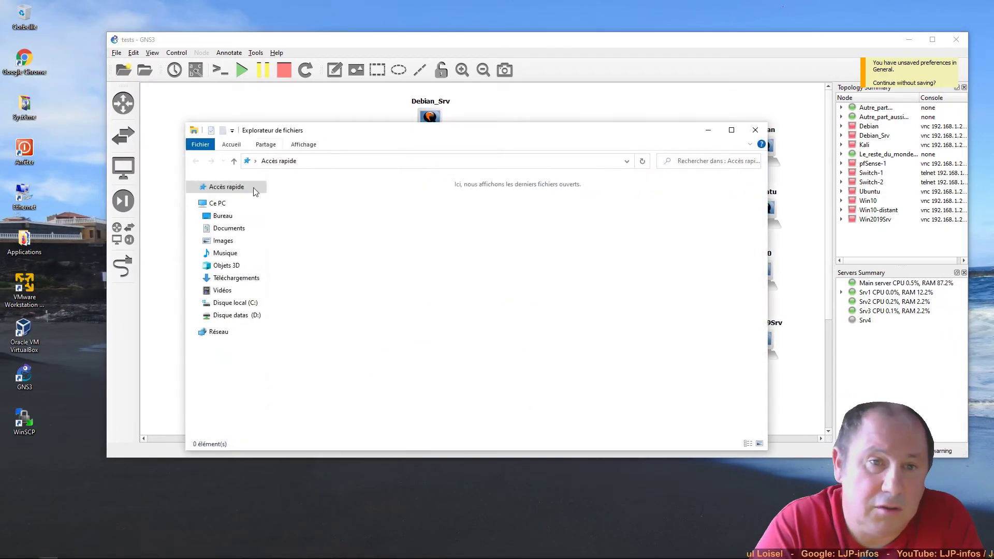
{"action": "left_click", "coordinate": [231, 278]}
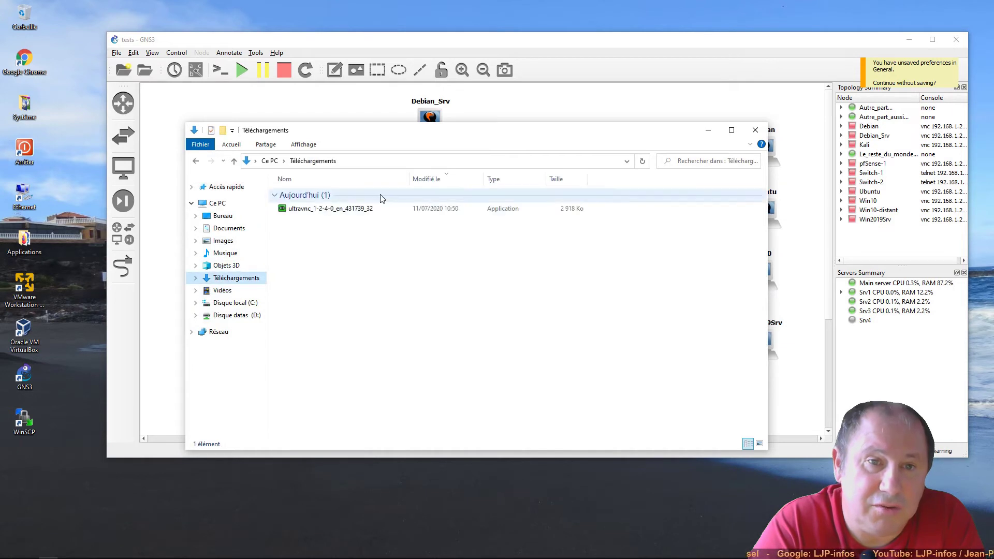
{"action": "left_click", "coordinate": [321, 210]}
Install only UltraVNC Viewer, without Server and Repeater, keeping the desktop icon option.
{"action": "double_click", "coordinate": [321, 209]}
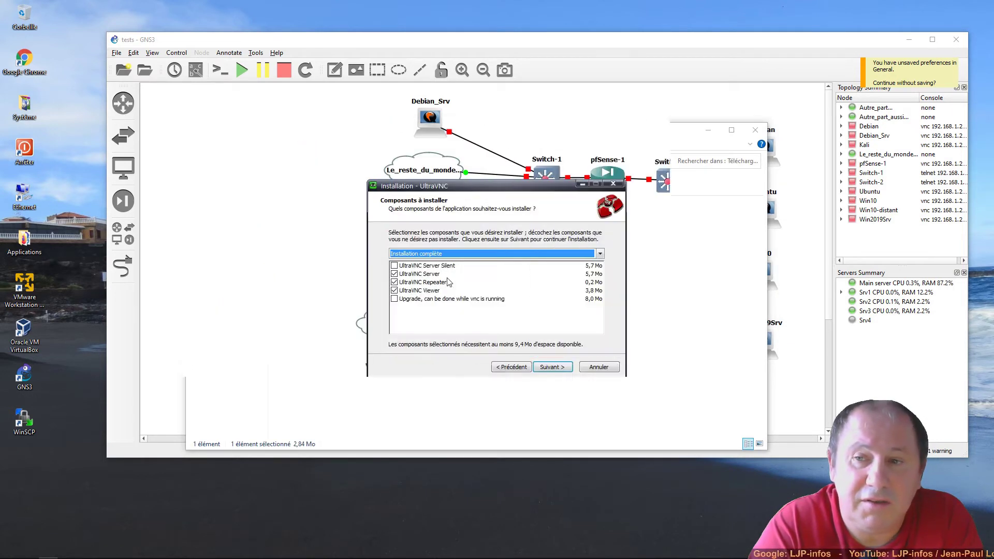
{"action": "left_click", "coordinate": [394, 274]}
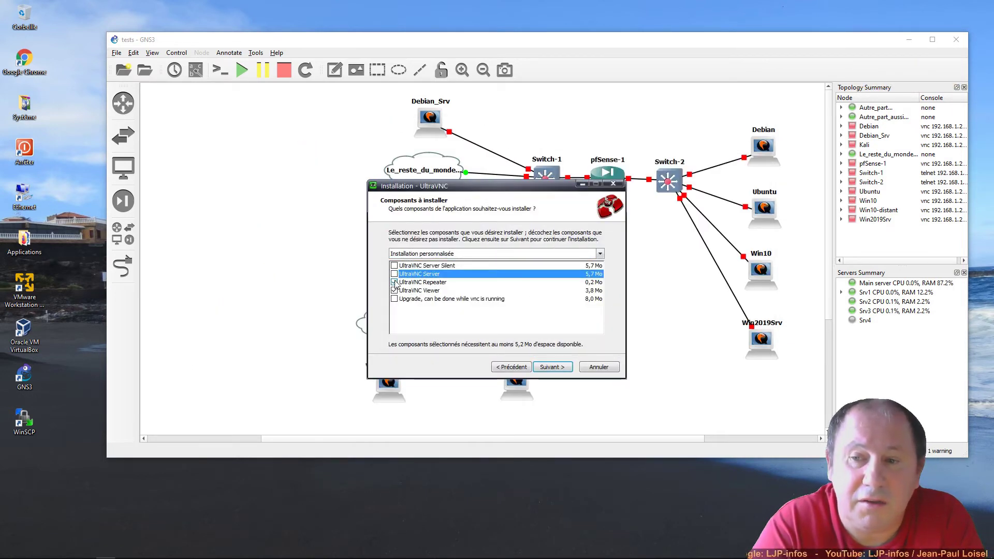
{"action": "left_click", "coordinate": [395, 282]}
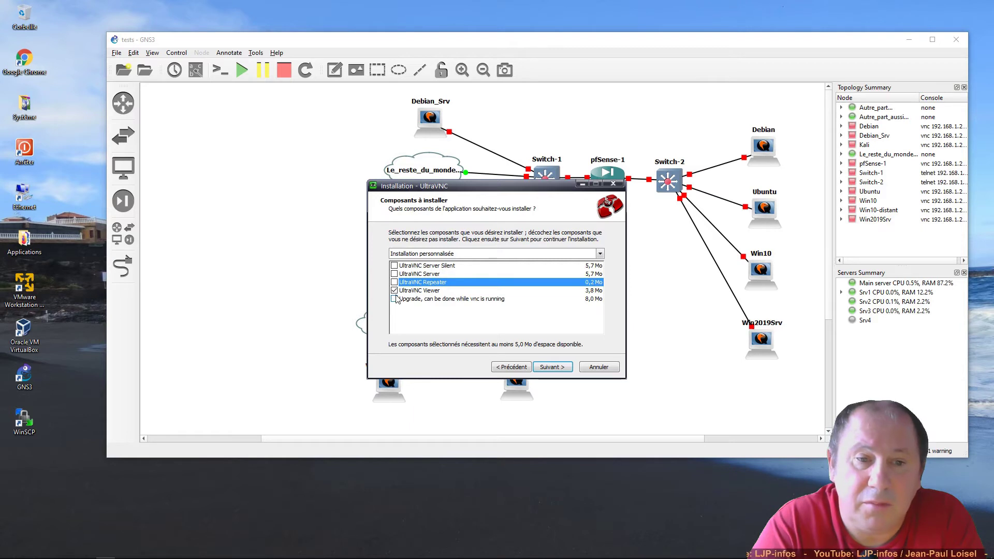
{"action": "left_click", "coordinate": [427, 293]}
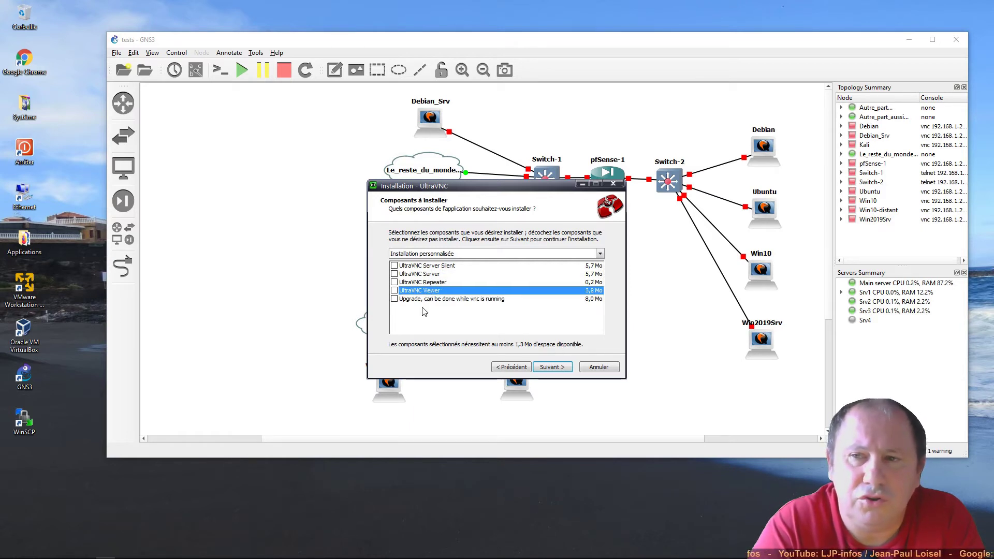
{"action": "left_click", "coordinate": [558, 370]}
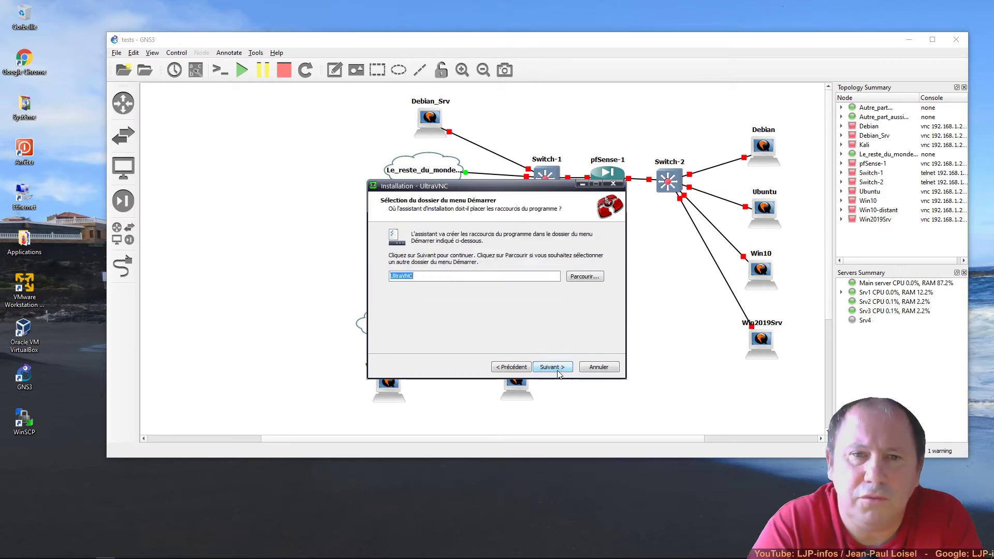
{"action": "left_click", "coordinate": [558, 369]}
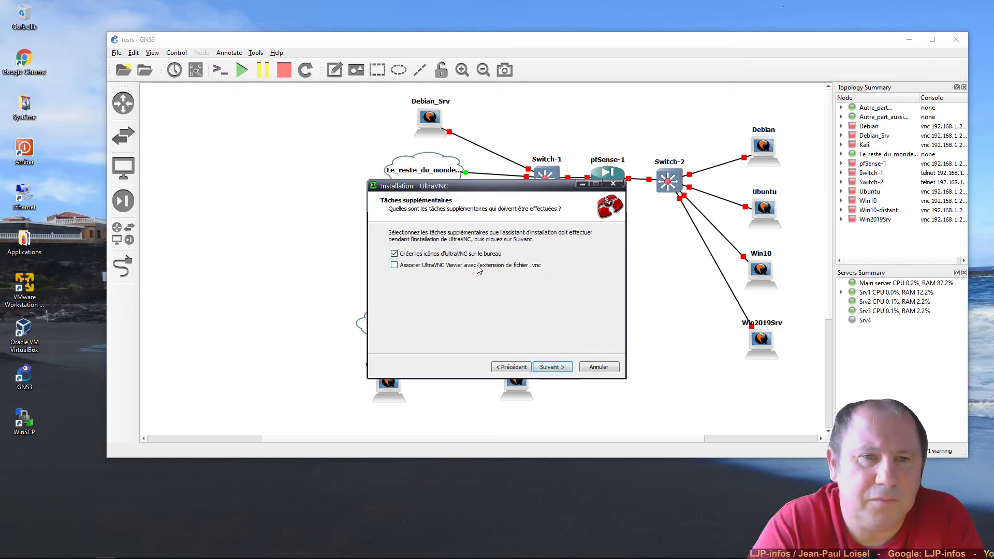
{"action": "left_click", "coordinate": [565, 368]}
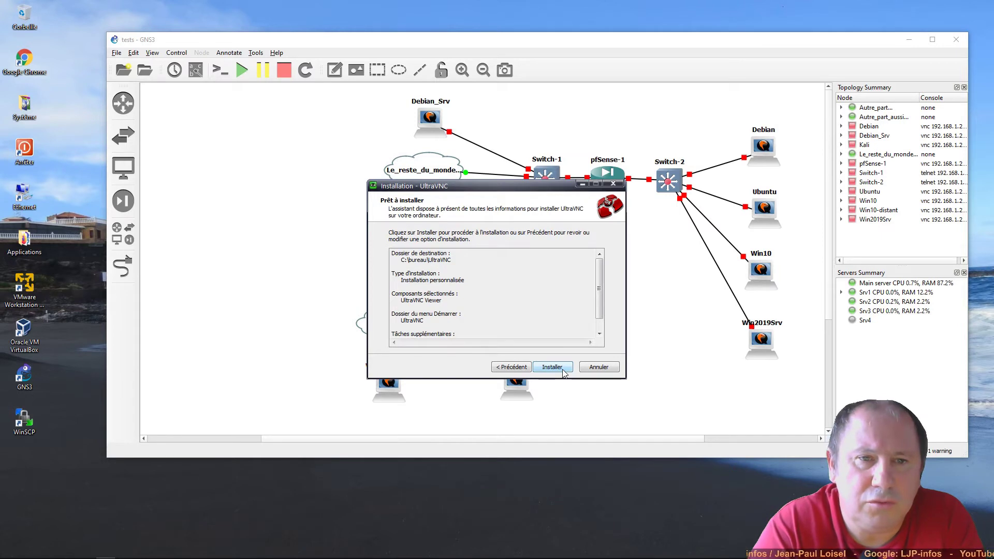
{"action": "left_click", "coordinate": [564, 371]}
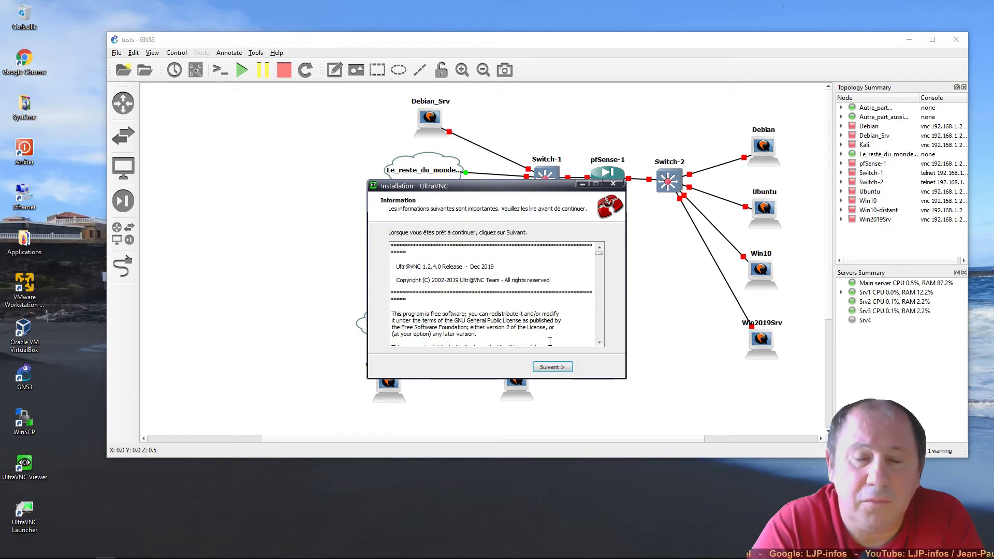
{"action": "left_click", "coordinate": [551, 367]}
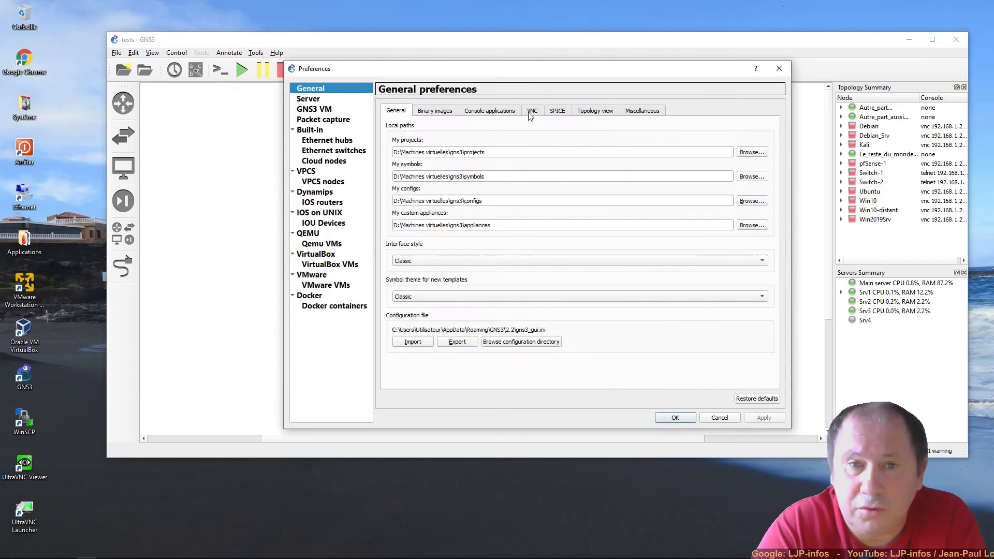
Set the VNC console command to the UltraVNC preset using C:\Bureau\UltraVNC\vncviewer.exe, and apply.
{"action": "left_click", "coordinate": [532, 111]}
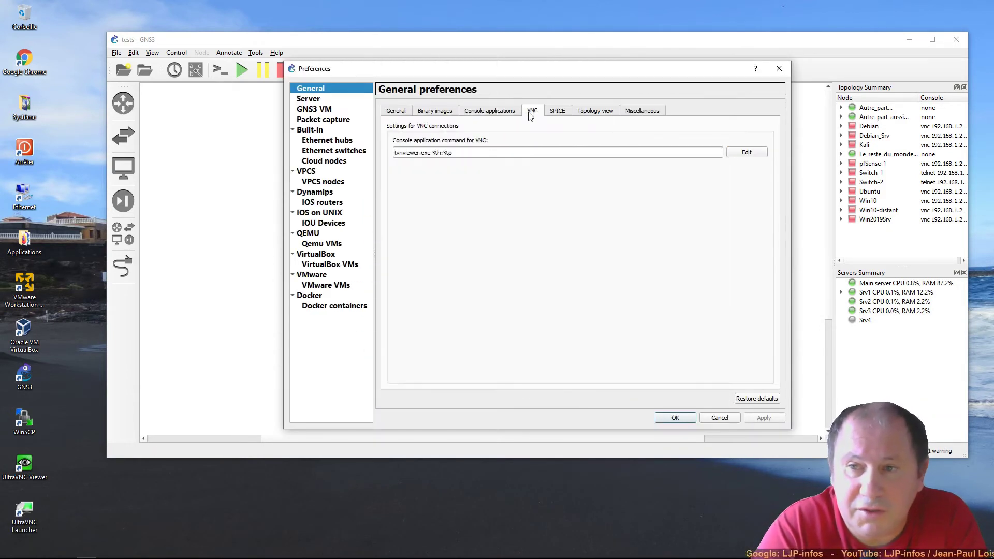
{"action": "left_click", "coordinate": [753, 157]}
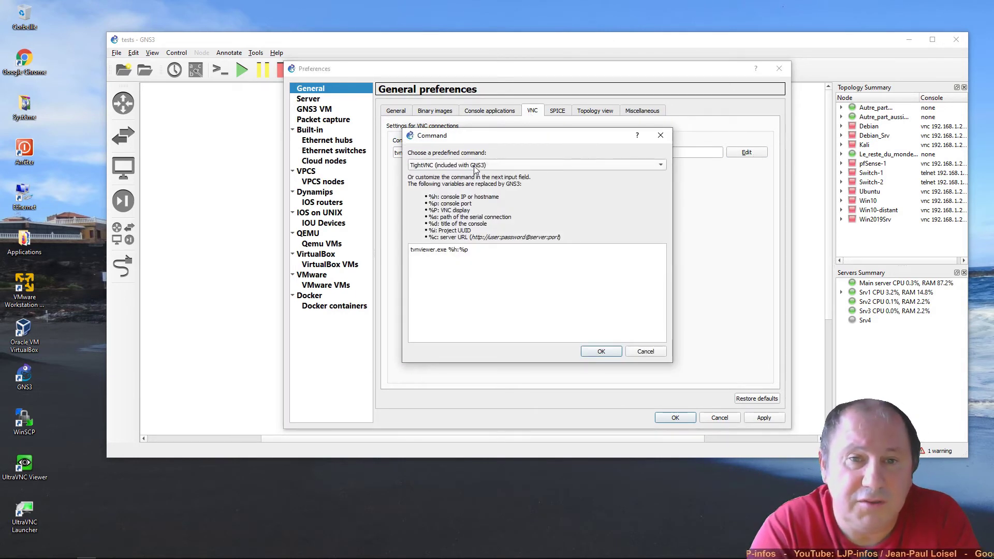
{"action": "left_click", "coordinate": [474, 166]}
{"action": "left_click", "coordinate": [458, 176]}
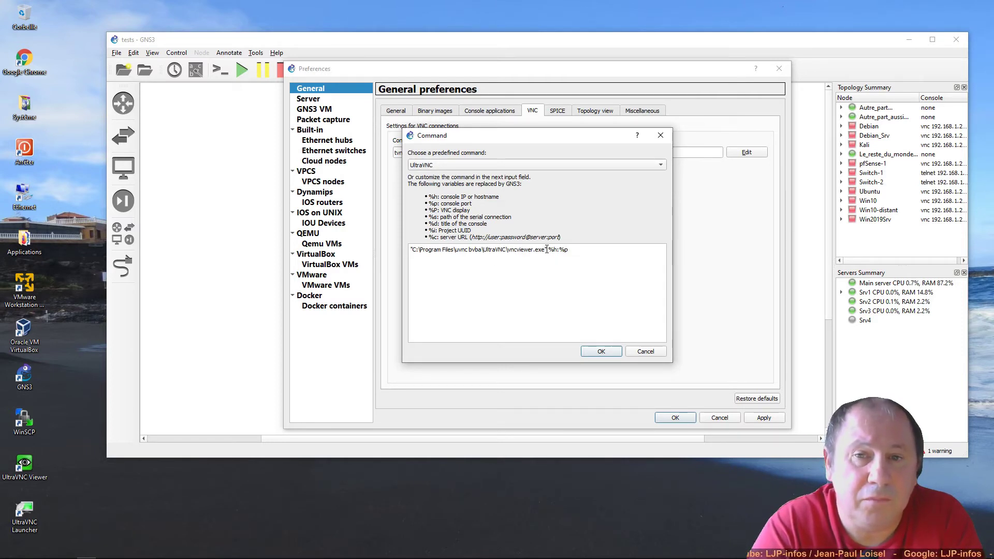
{"action": "left_click_drag", "start_coordinate": [547, 250], "coordinate": [414, 253]}
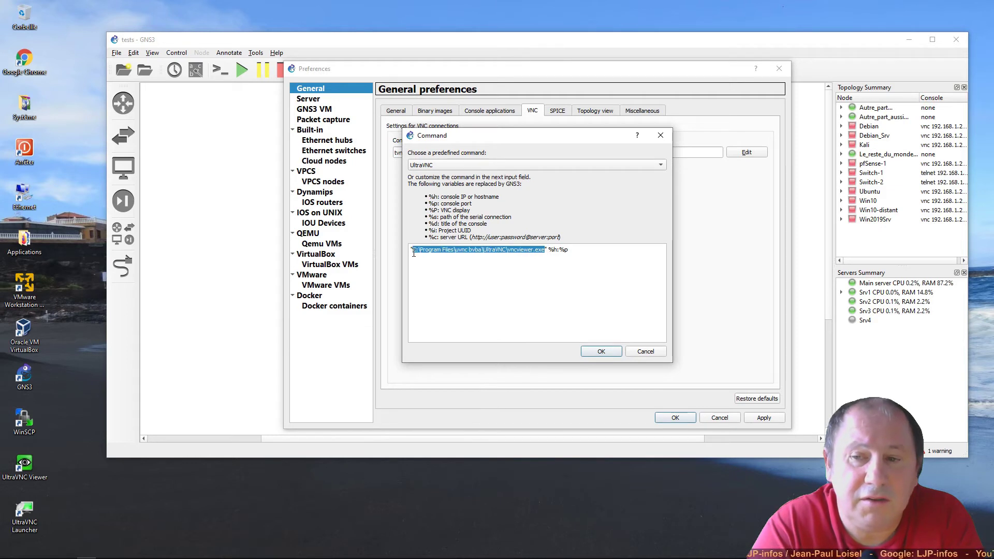
{"action": "type", "text": "C:\\Bureau\\UltraVNC\\vncviewer.exe"}
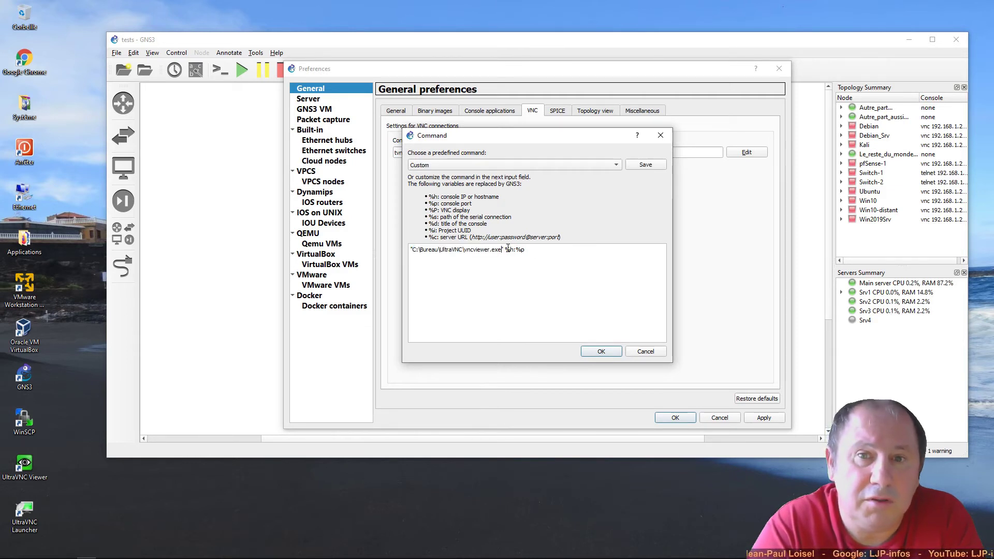
{"action": "left_click", "coordinate": [615, 355]}
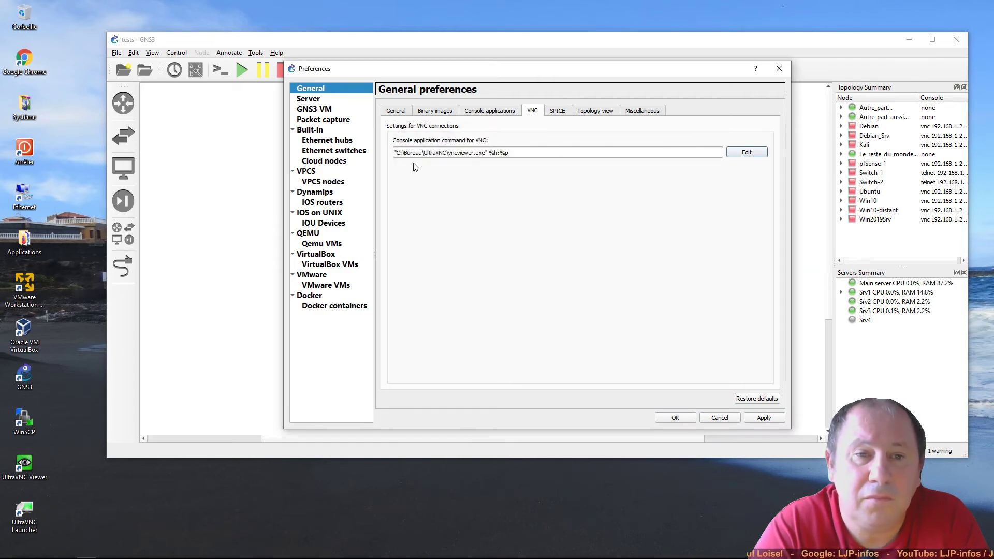
{"action": "left_click", "coordinate": [766, 415]}
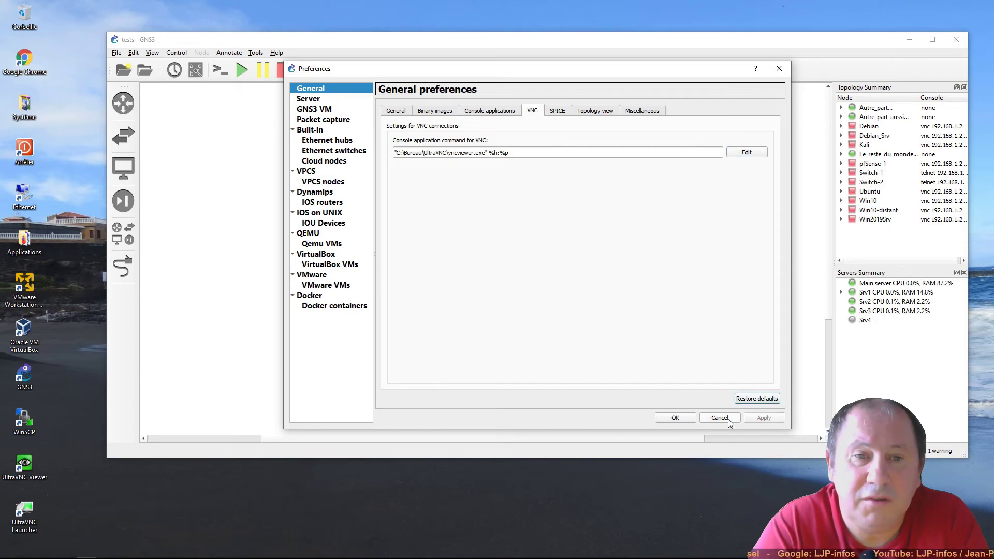
{"action": "left_click", "coordinate": [675, 418]}
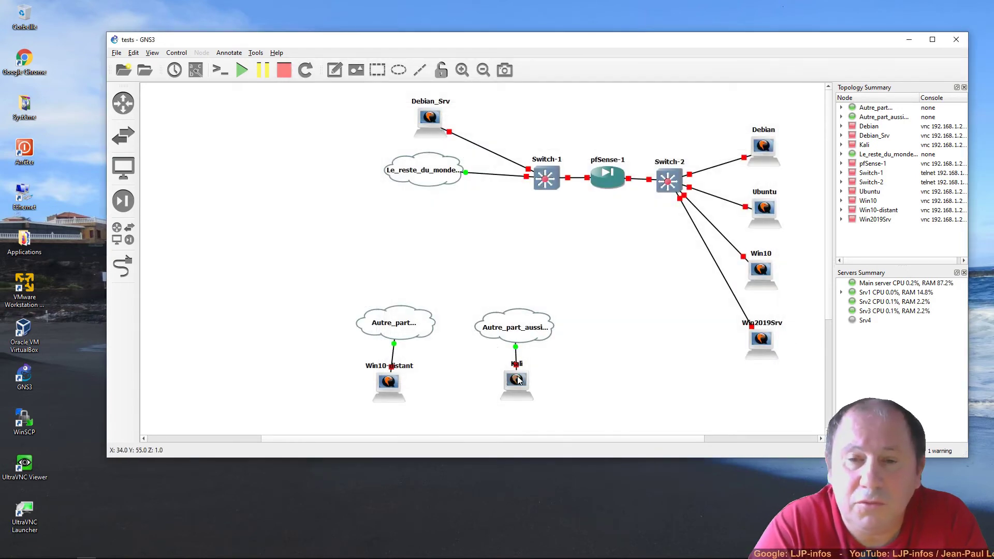
Start the Win10-distant and Kali QEMU VMs.
{"action": "right_click", "coordinate": [389, 183]}
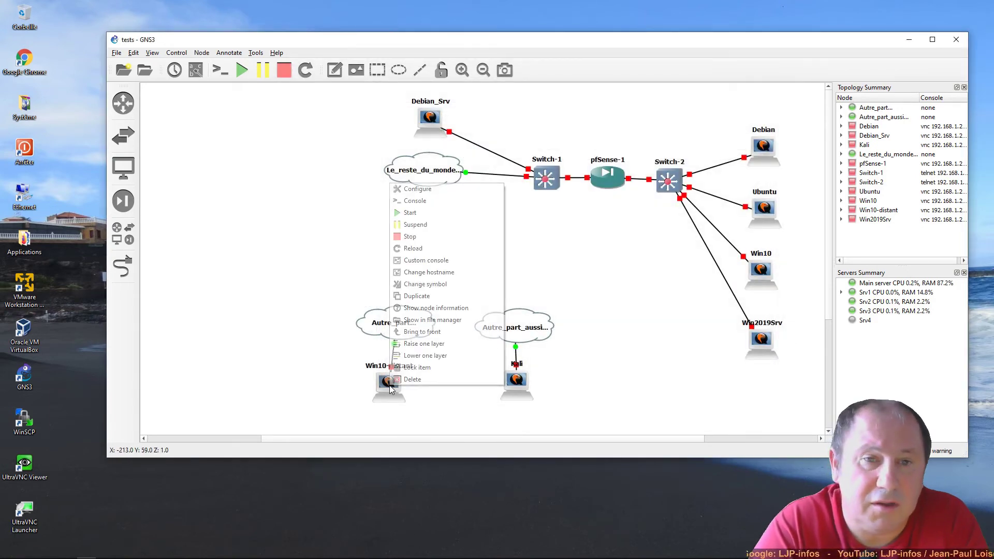
{"action": "left_click", "coordinate": [418, 217]}
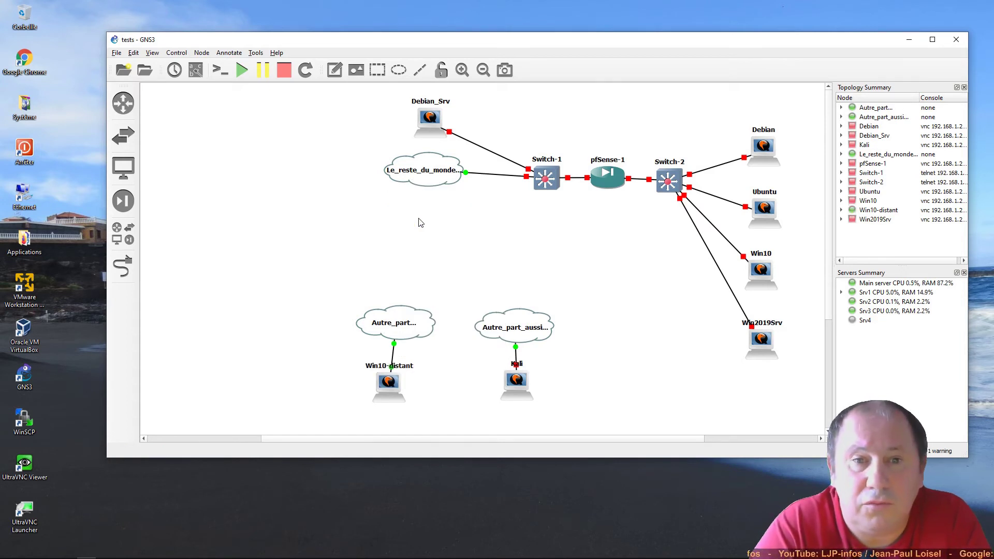
{"action": "right_click", "coordinate": [512, 379]}
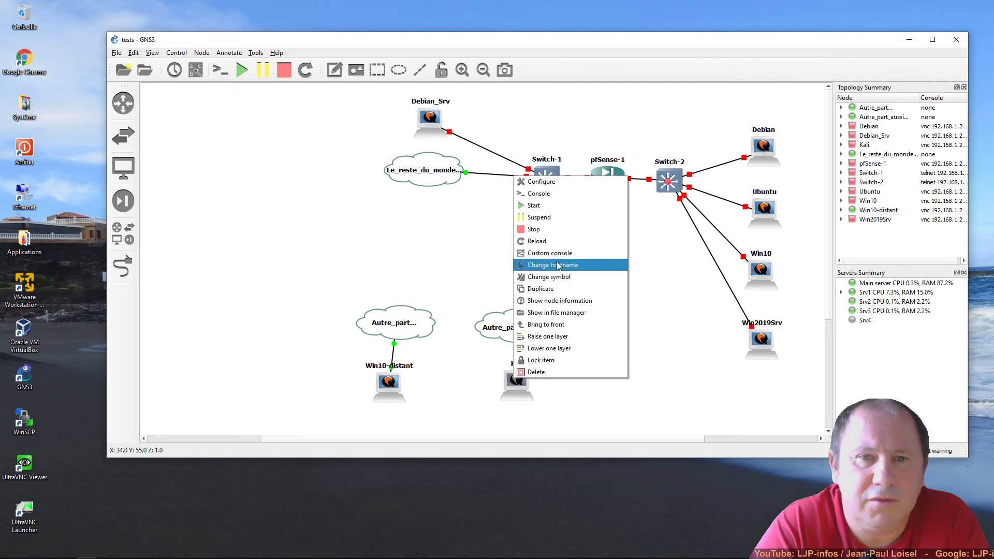
{"action": "left_click", "coordinate": [552, 207]}
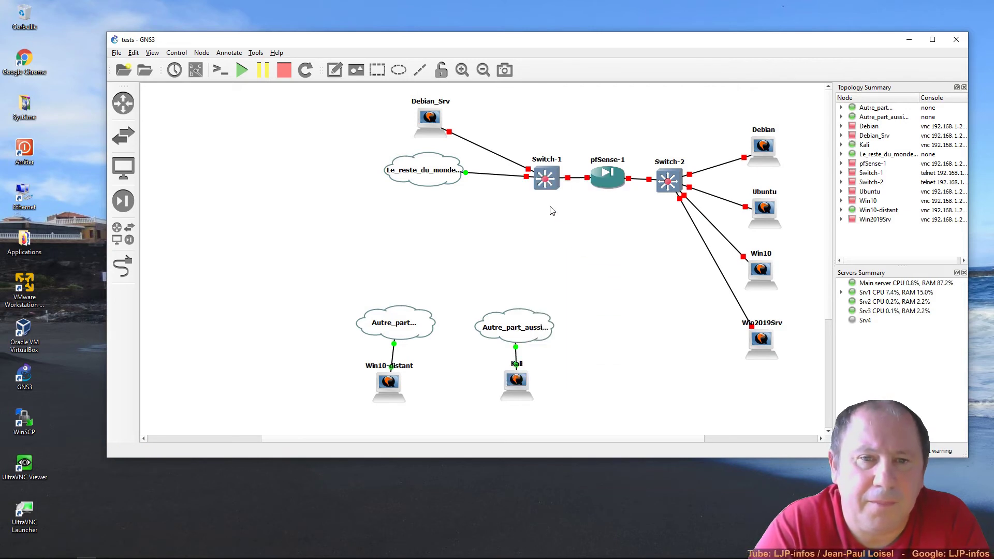
Open the Win10-distant console in UltraVNC and check its Connection Options without changes.
{"action": "mouse_move", "coordinate": [394, 386]}
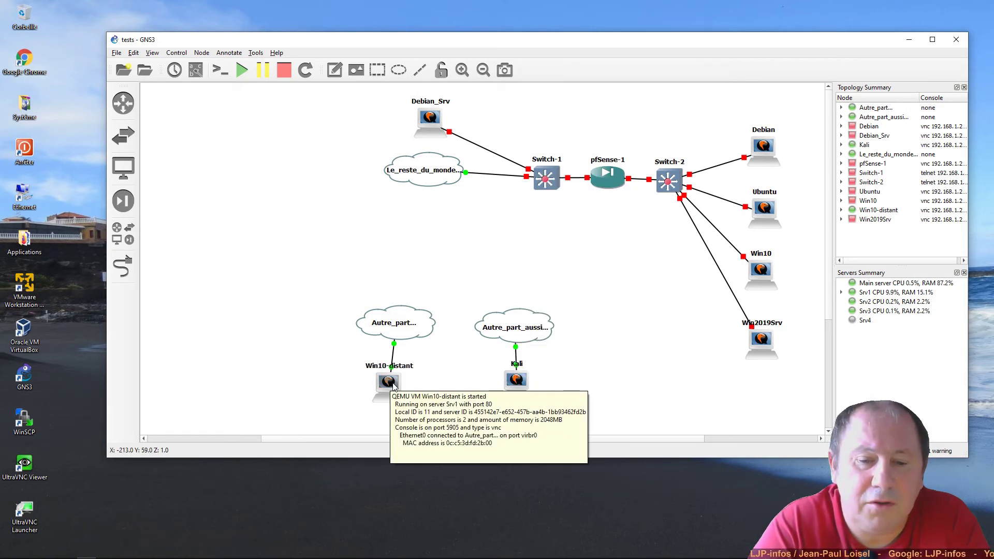
{"action": "double_click", "coordinate": [392, 383]}
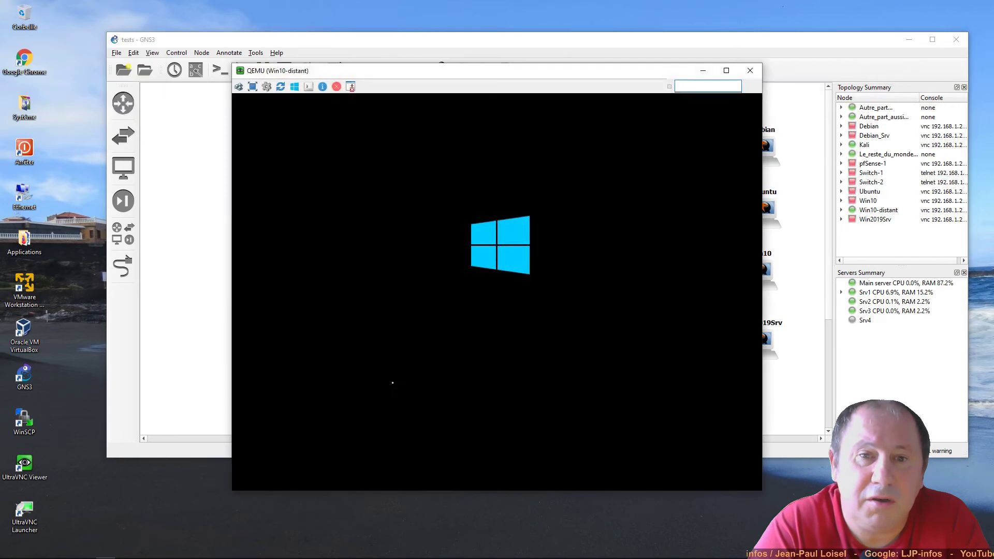
{"action": "left_click_drag", "start_coordinate": [405, 75], "coordinate": [224, 96]}
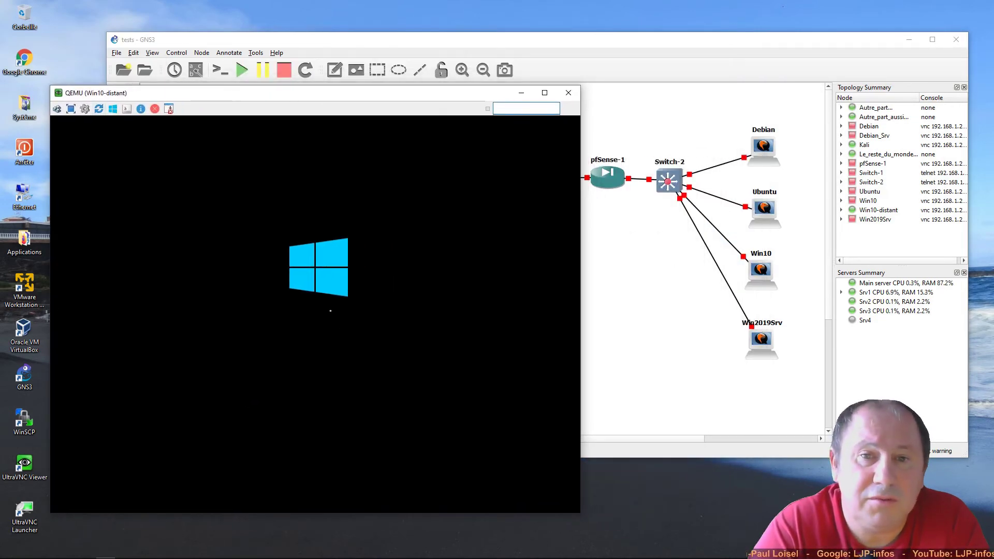
{"action": "left_click", "coordinate": [85, 109]}
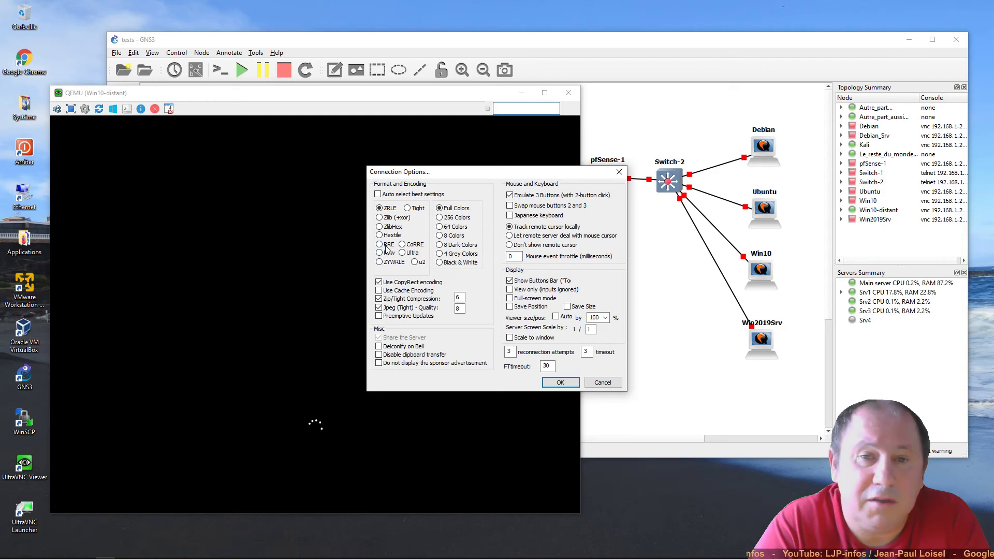
{"action": "left_click", "coordinate": [607, 386]}
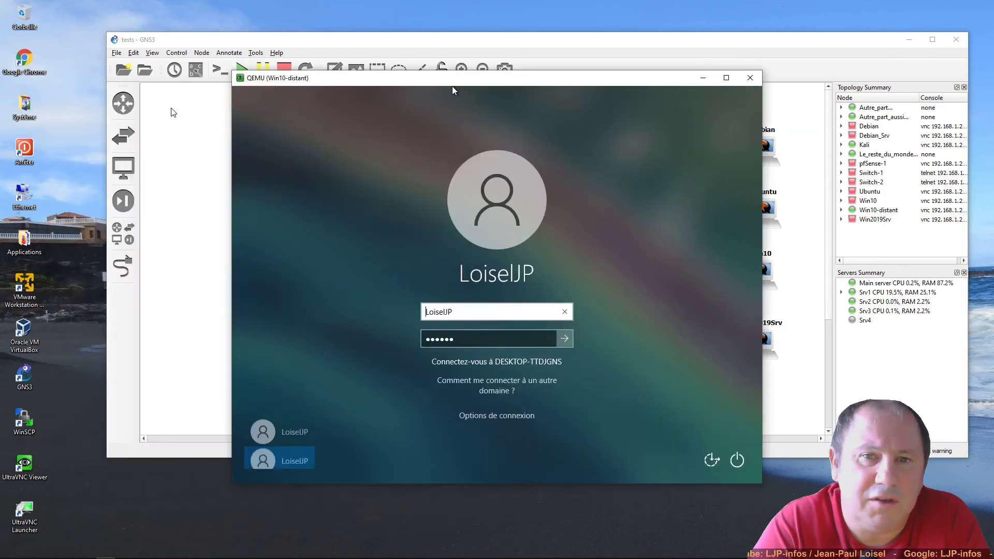
Sign in to Win10-distant, move its console aside, and return to the GNS3 topology.
{"action": "key", "text": "Return"}
{"action": "left_click_drag", "start_coordinate": [296, 88], "coordinate": [455, 121]}
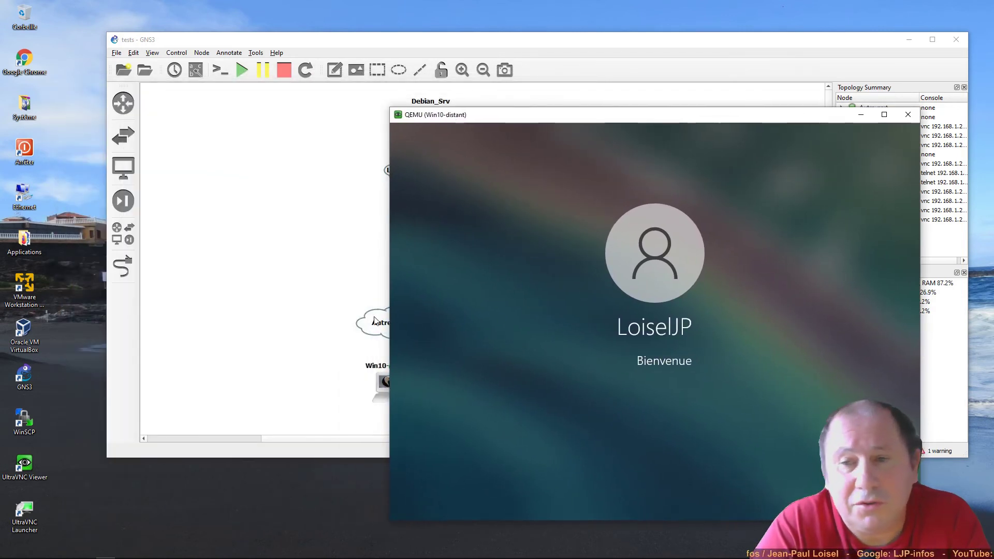
{"action": "left_click", "coordinate": [313, 160]}
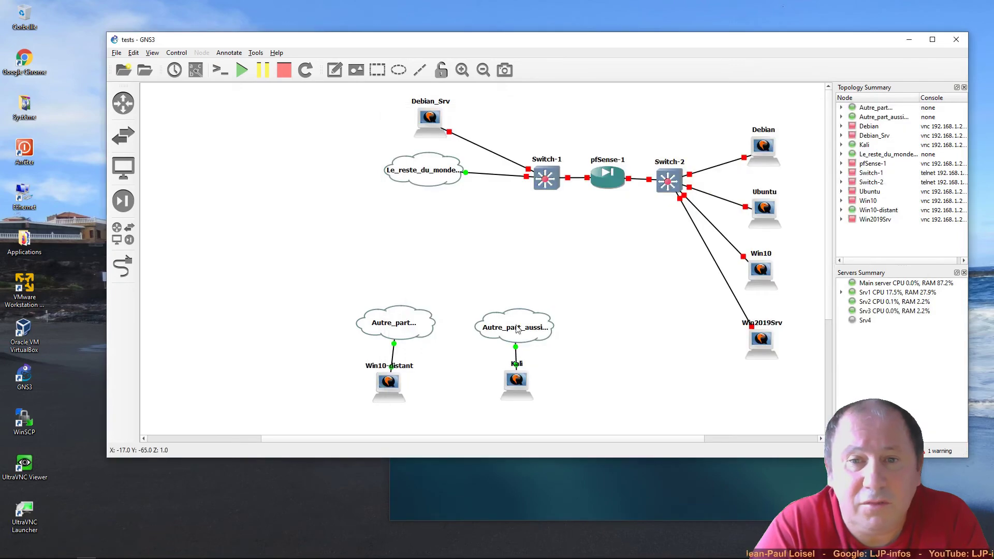
Open the Kali VM's console and boot the Live USB Persistence entry.
{"action": "double_click", "coordinate": [517, 382]}
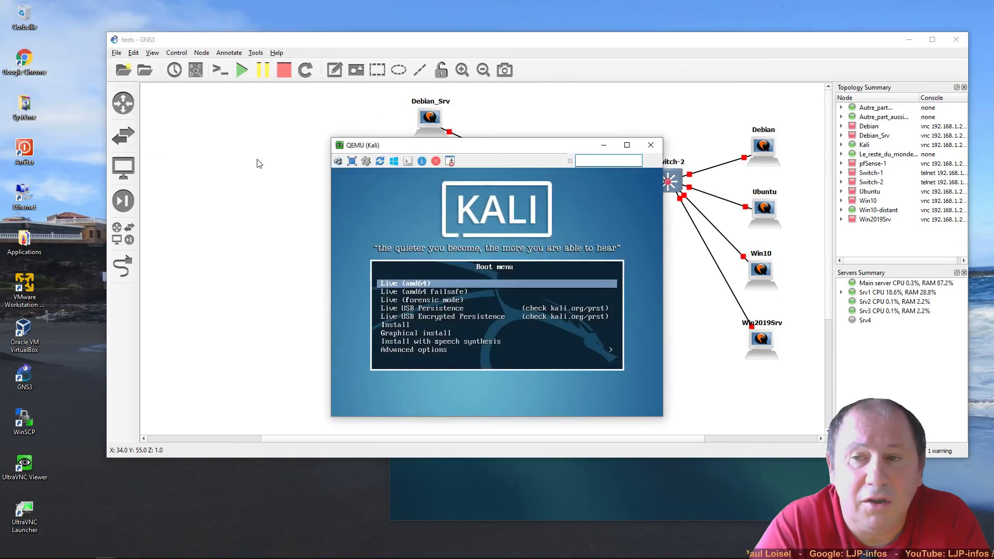
{"action": "key", "text": "Down"}
{"action": "key", "text": "Down"}
{"action": "key", "text": "Down"}
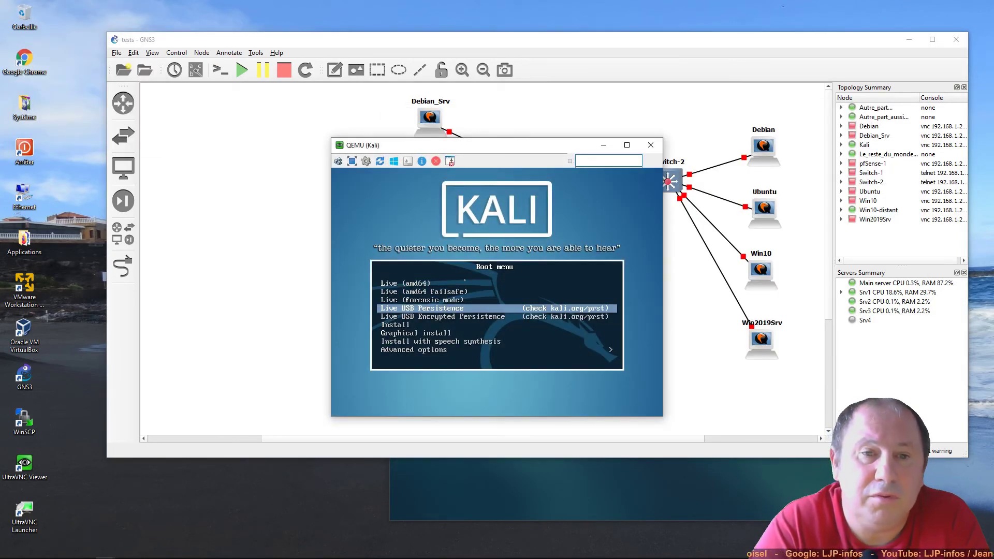
{"action": "key", "text": "Return"}
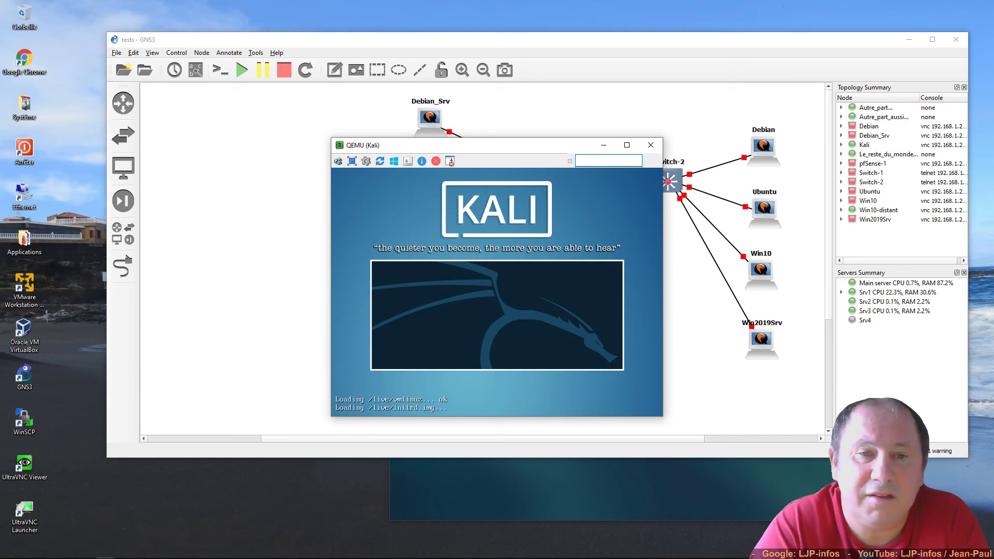
Arrange the Kali console in the upper left beside the Win10-distant console.
{"action": "left_click_drag", "start_coordinate": [485, 152], "coordinate": [214, 120]}
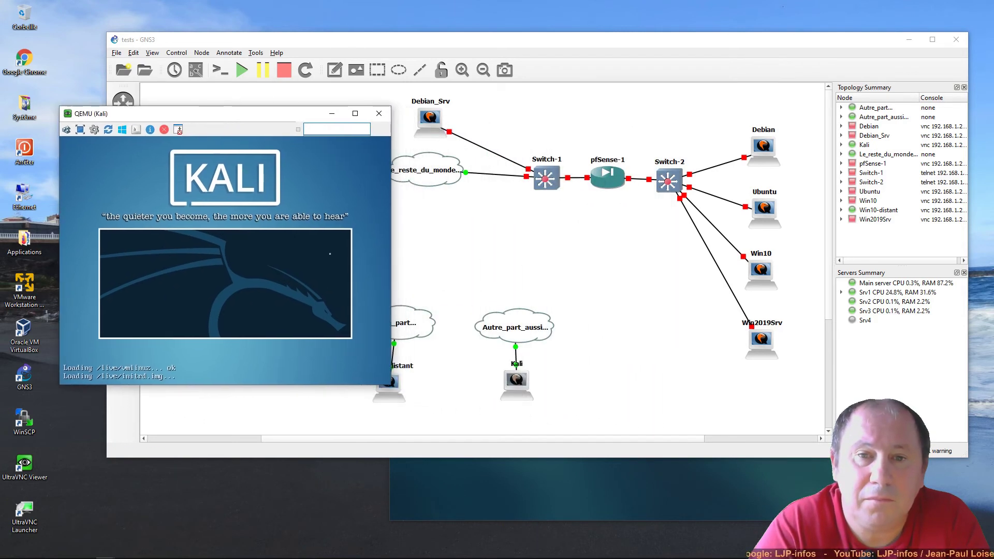
{"action": "left_click", "coordinate": [578, 498]}
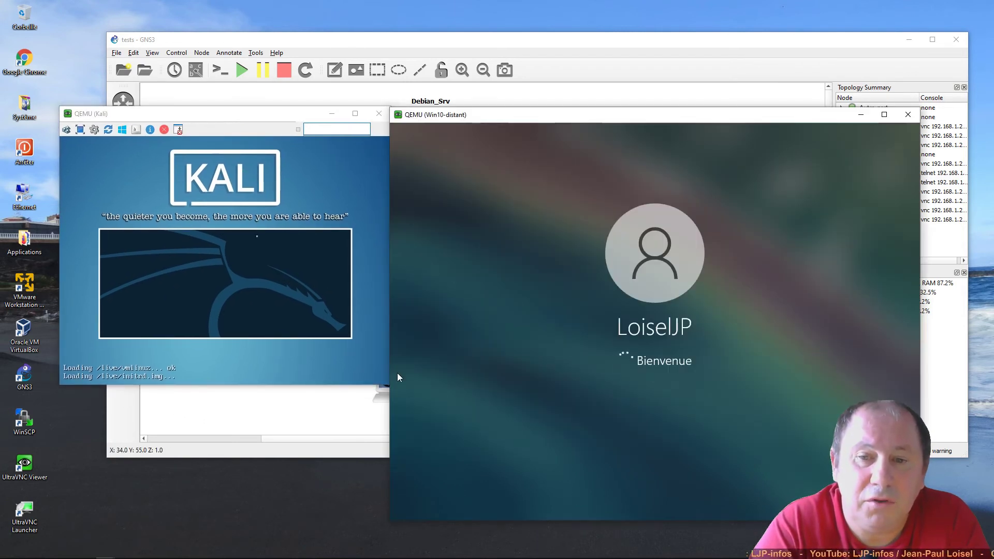
{"action": "left_click", "coordinate": [179, 121]}
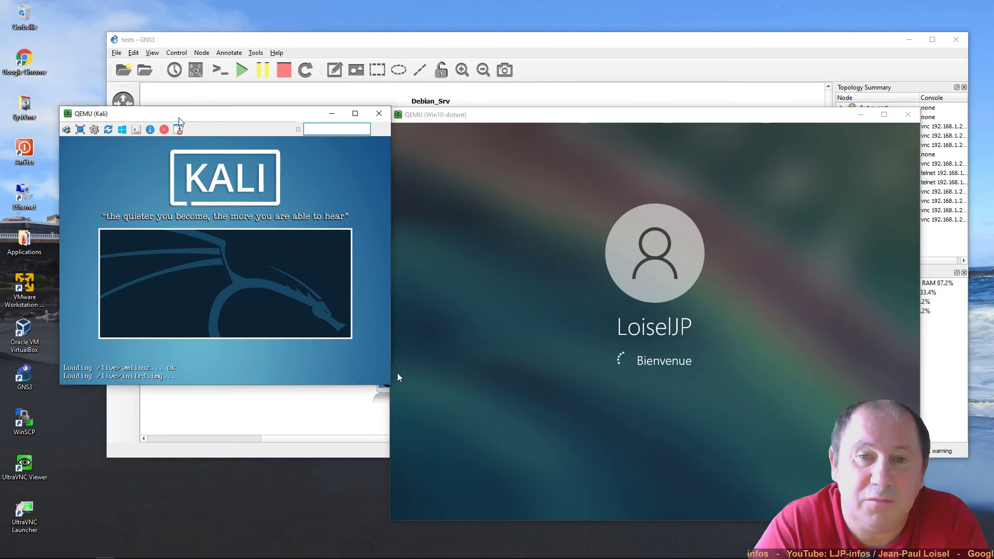
{"action": "left_click_drag", "start_coordinate": [179, 121], "coordinate": [182, 94]}
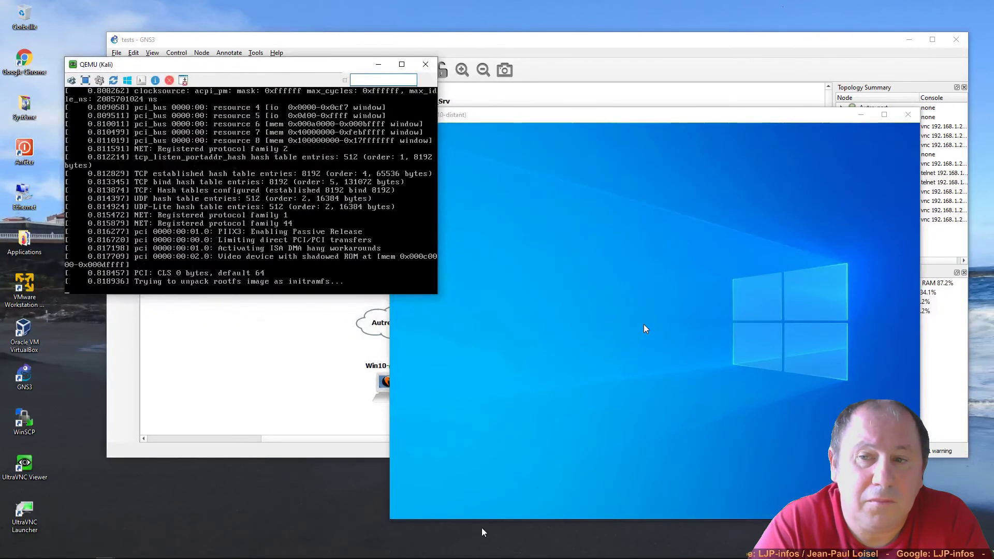
On the Win10-distant desktop, check the Start quick menu, then open Windows search.
{"action": "left_click", "coordinate": [458, 500]}
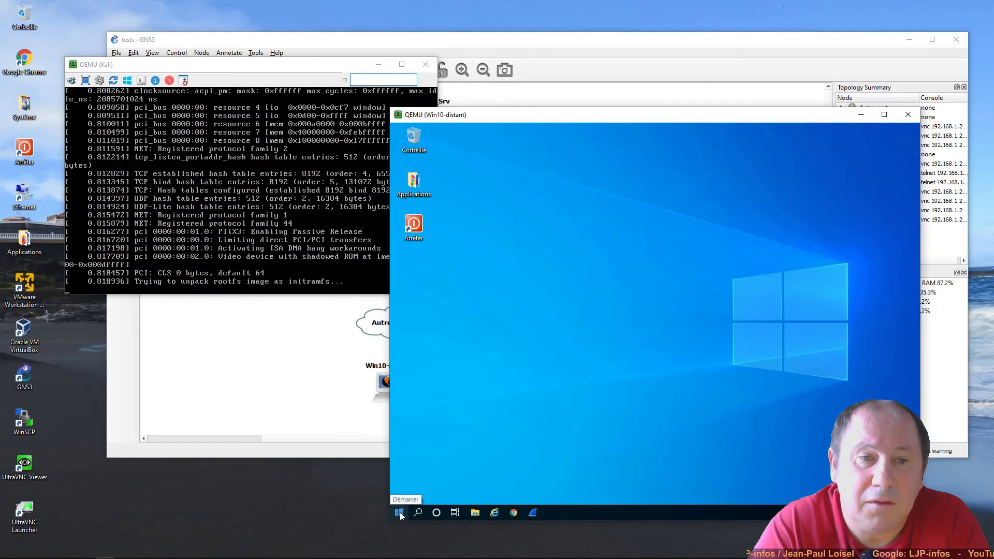
{"action": "right_click", "coordinate": [399, 514]}
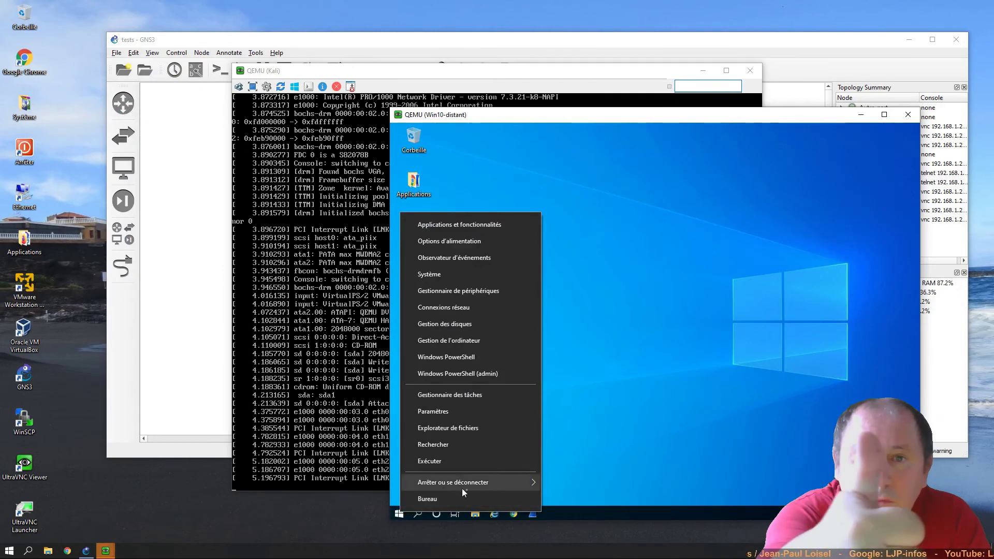
{"action": "left_click", "coordinate": [611, 472]}
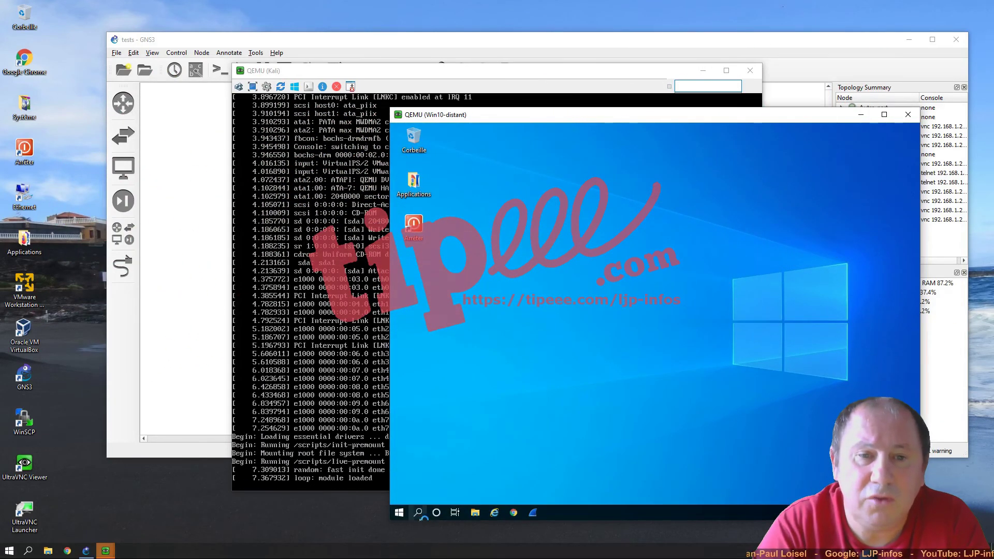
{"action": "left_click", "coordinate": [418, 514]}
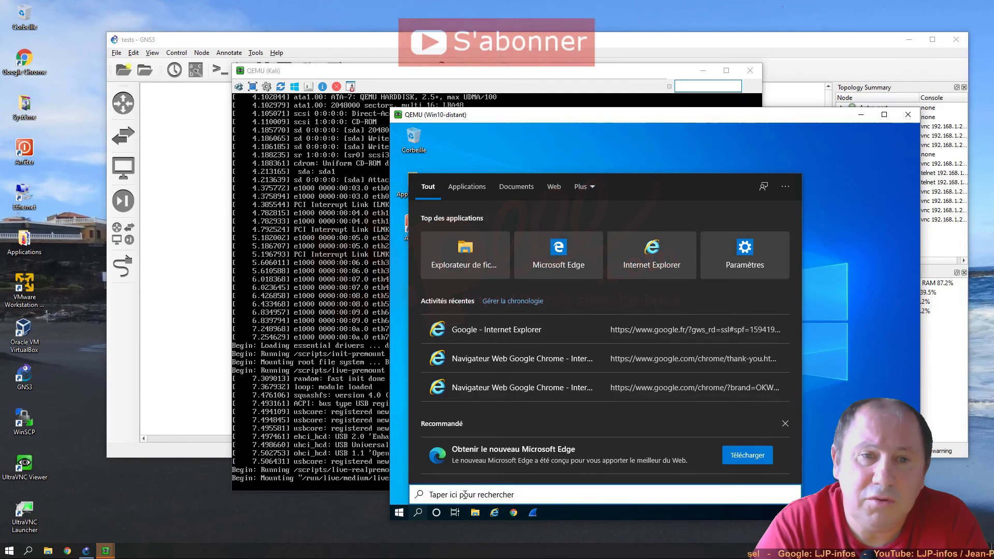
Type a test number in the search box, clear it, and switch between the Kali and Win10 consoles.
{"action": "type", "text": "646464689123"}
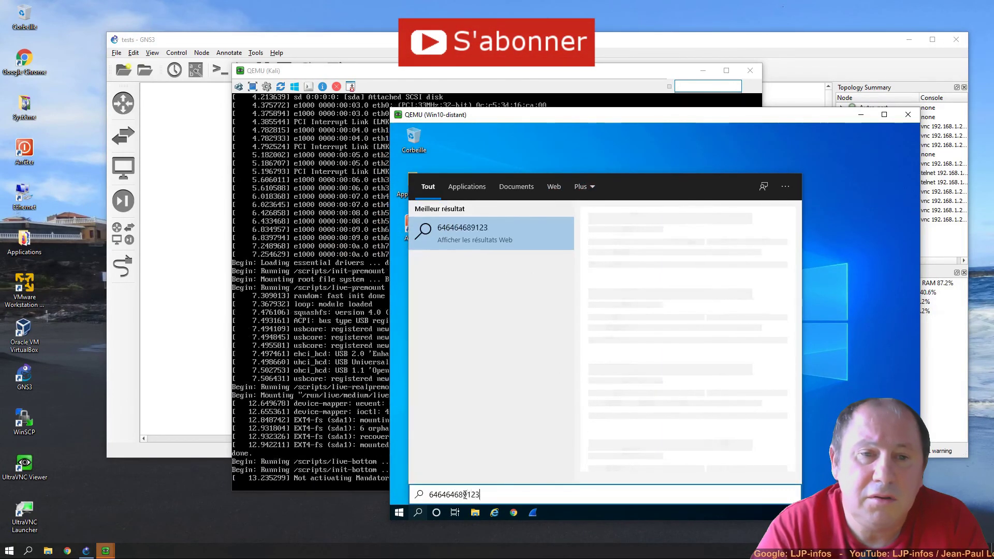
{"action": "key", "text": "BackSpace"}
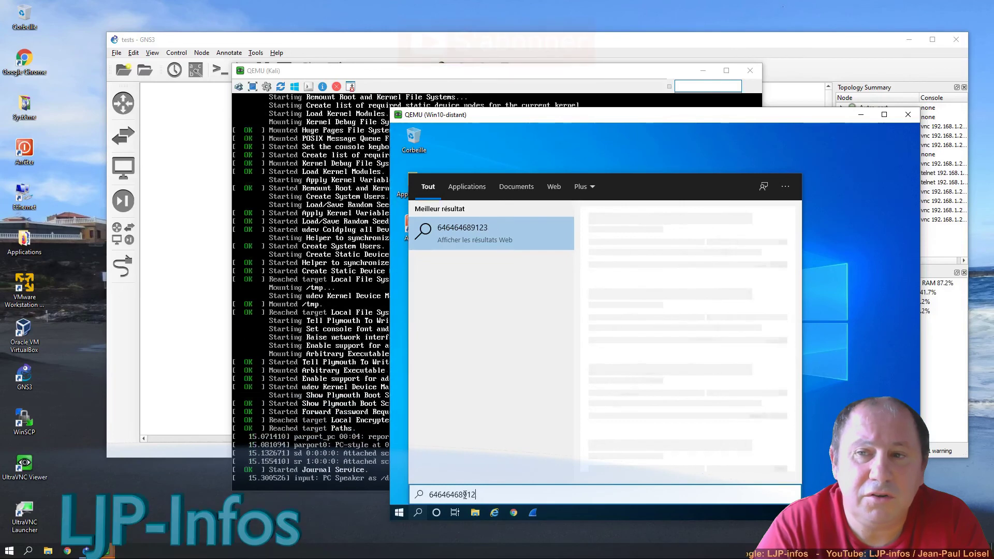
{"action": "key", "text": "BackSpace"}
{"action": "key", "text": "BackSpace"}
{"action": "key", "text": "BackSpace"}
{"action": "key", "text": "BackSpace"}
{"action": "key", "text": "BackSpace"}
{"action": "key", "text": "BackSpace"}
{"action": "key", "text": "BackSpace"}
{"action": "key", "text": "BackSpace"}
{"action": "key", "text": "BackSpace"}
{"action": "key", "text": "BackSpace"}
{"action": "key", "text": "BackSpace"}
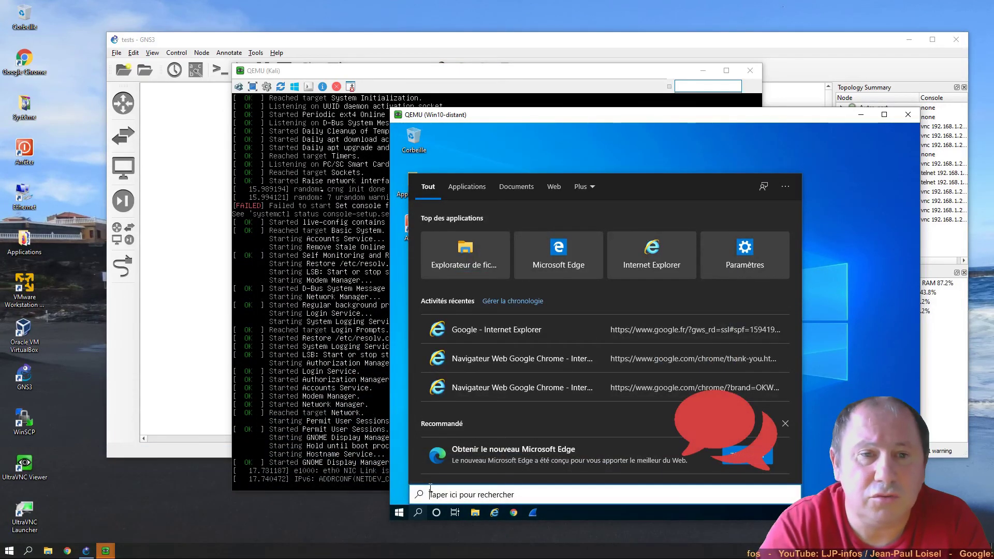
{"action": "key", "text": "alt+Tab"}
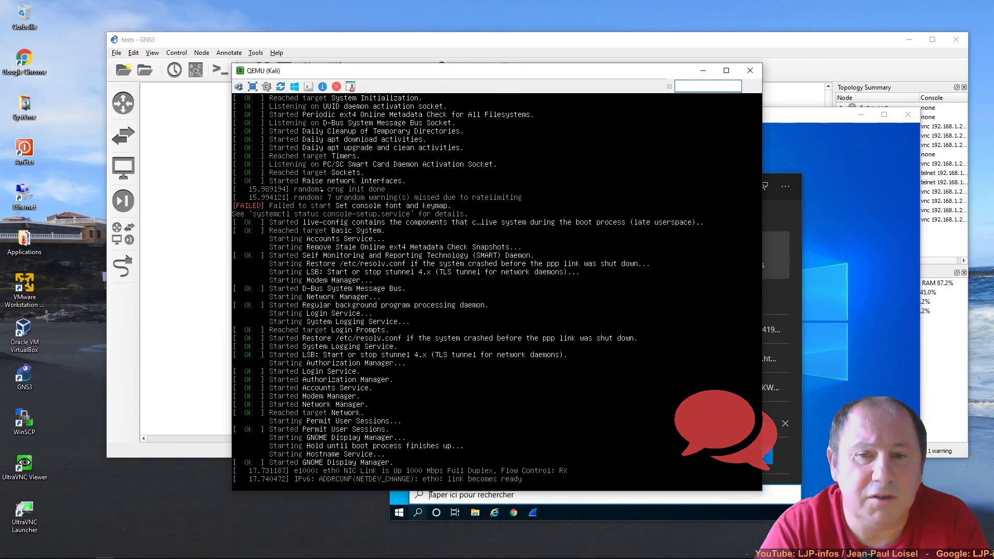
{"action": "left_click", "coordinate": [827, 119]}
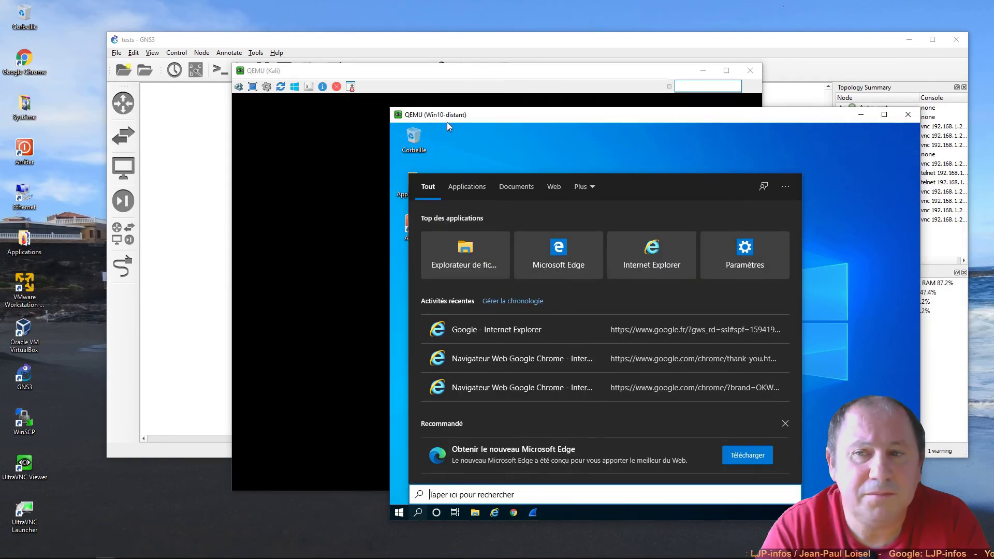